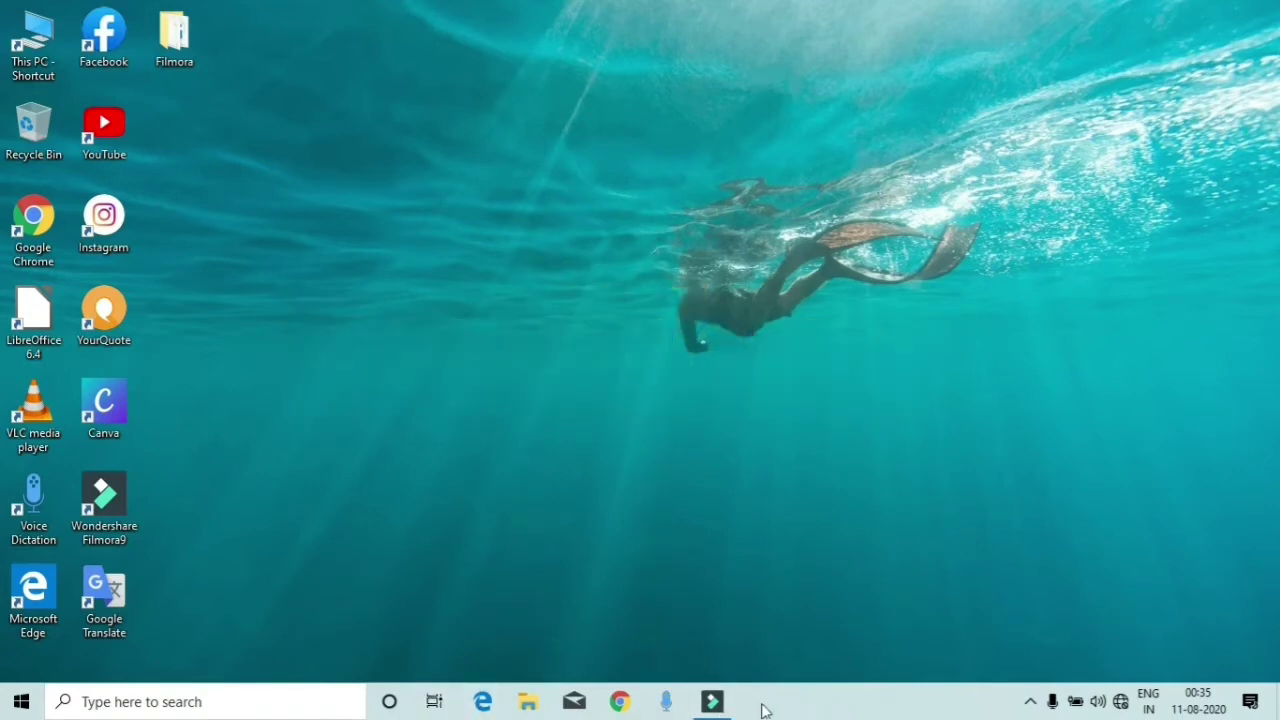
Step: Browse the list of installed apps in the Start menu
{"action": "left_click", "coordinate": [24, 702]}
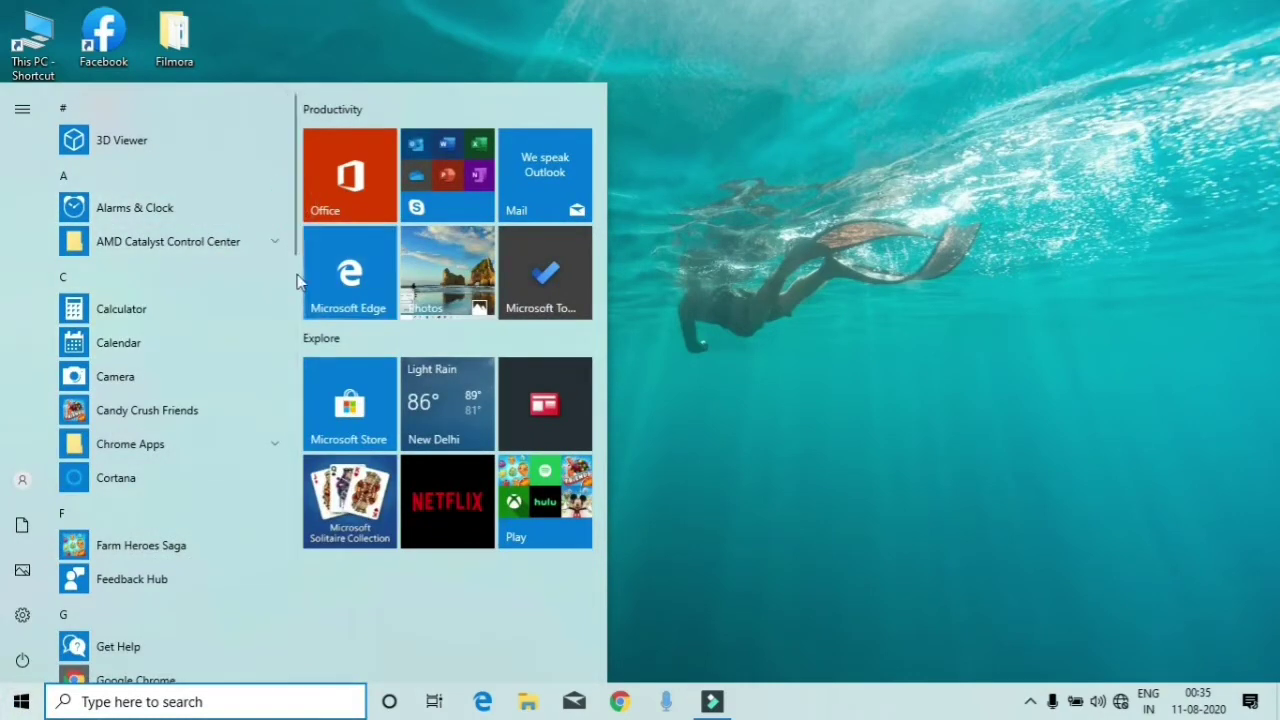
{"action": "scroll", "coordinate": [297, 280], "scroll_direction": "down", "scroll_amount": 3}
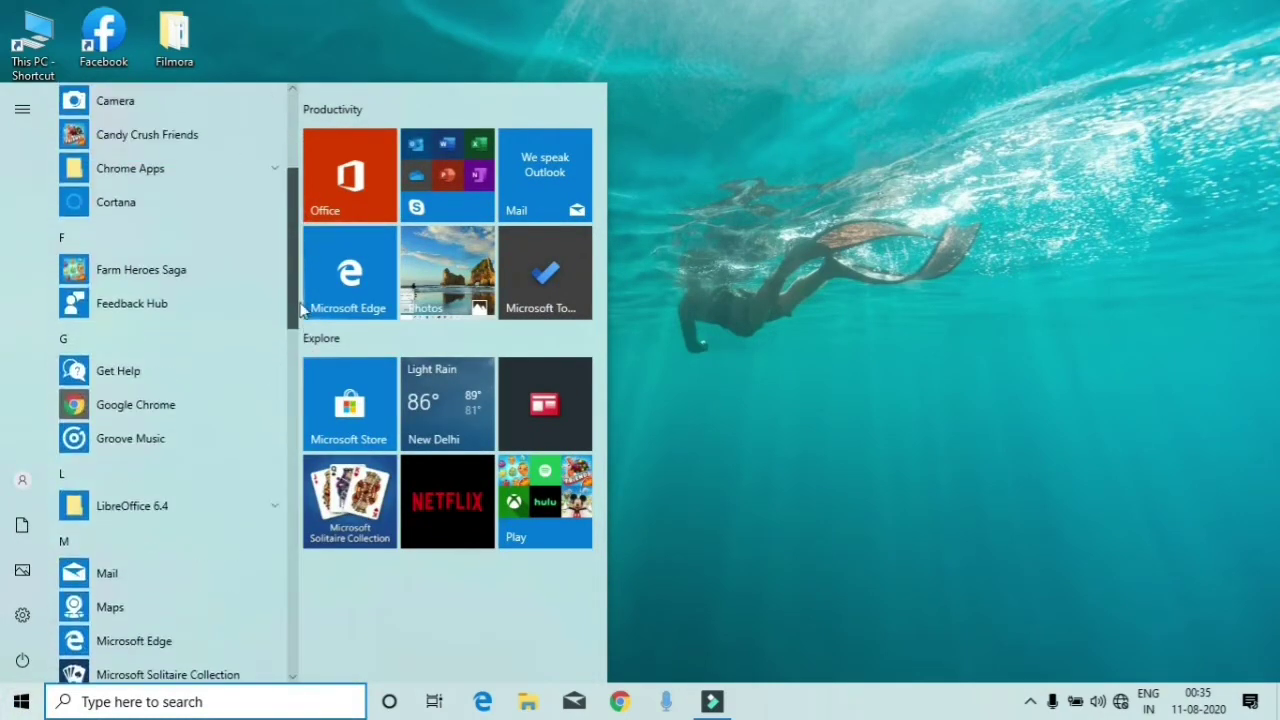
{"action": "scroll", "coordinate": [297, 300], "scroll_direction": "up", "scroll_amount": 3}
{"action": "left_click", "coordinate": [740, 131]}
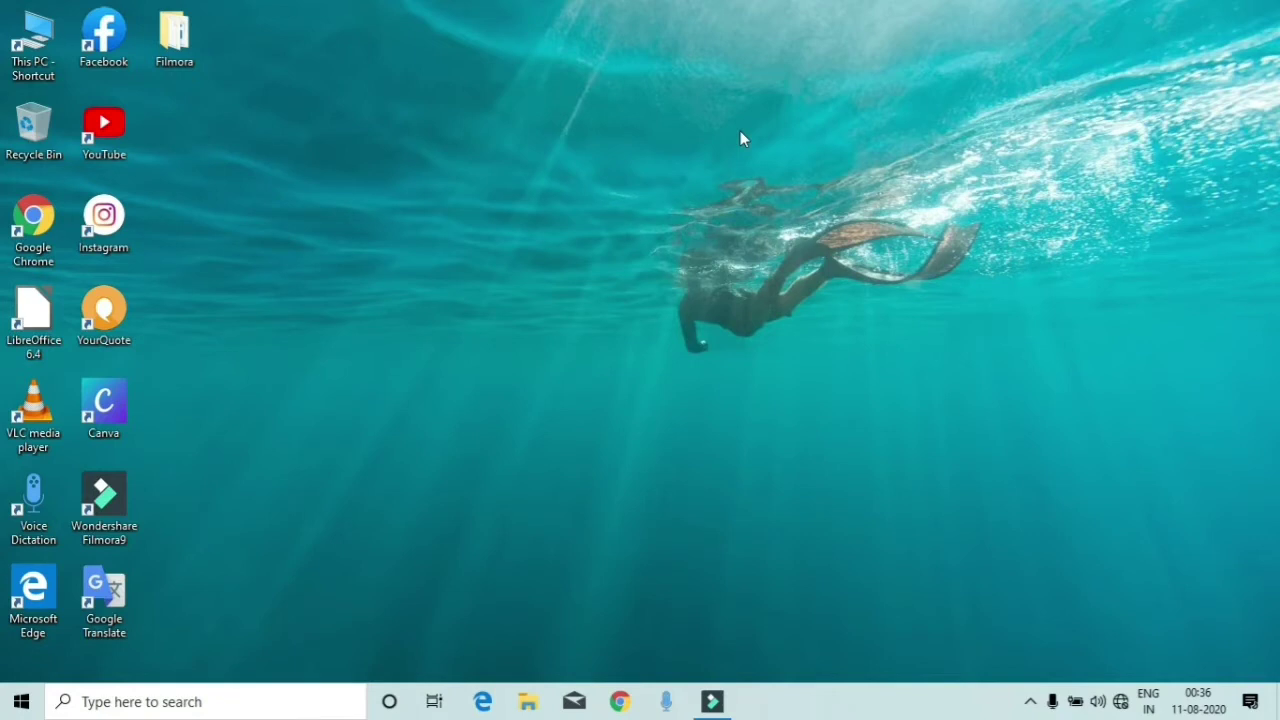
Step: Set the desktop icon size to Large icons
{"action": "right_click", "coordinate": [740, 131]}
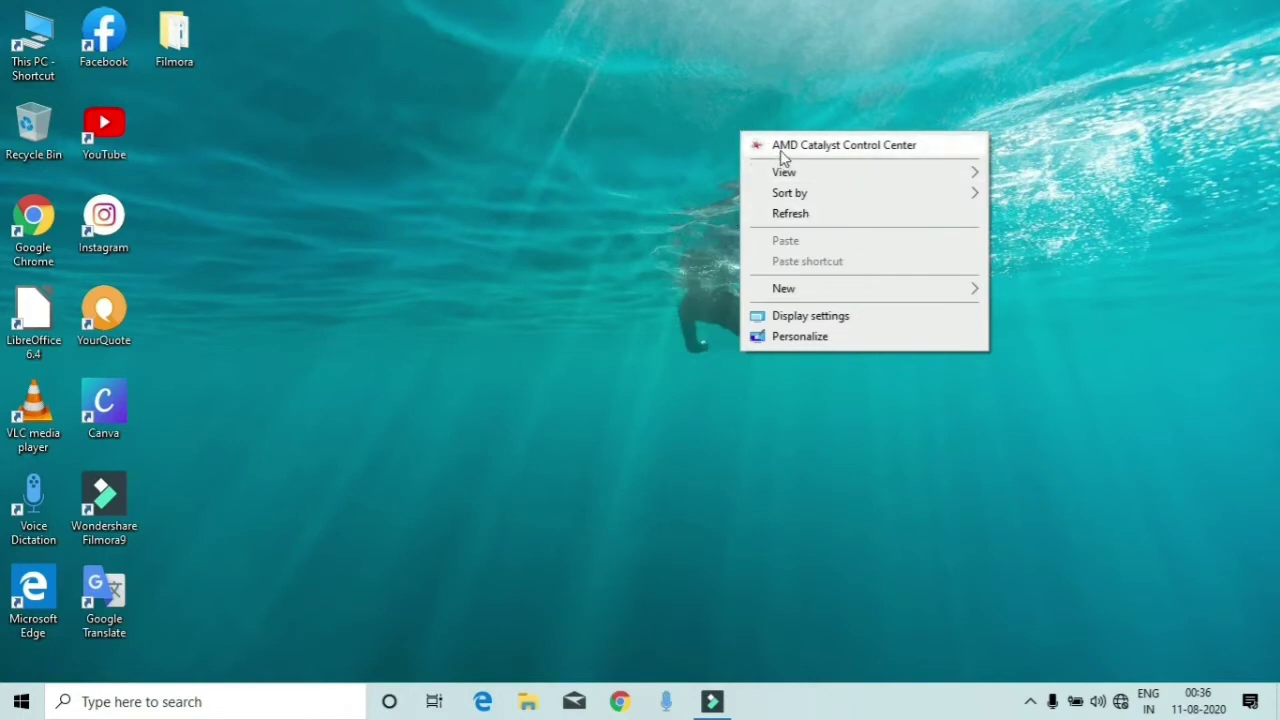
{"action": "mouse_move", "coordinate": [786, 178]}
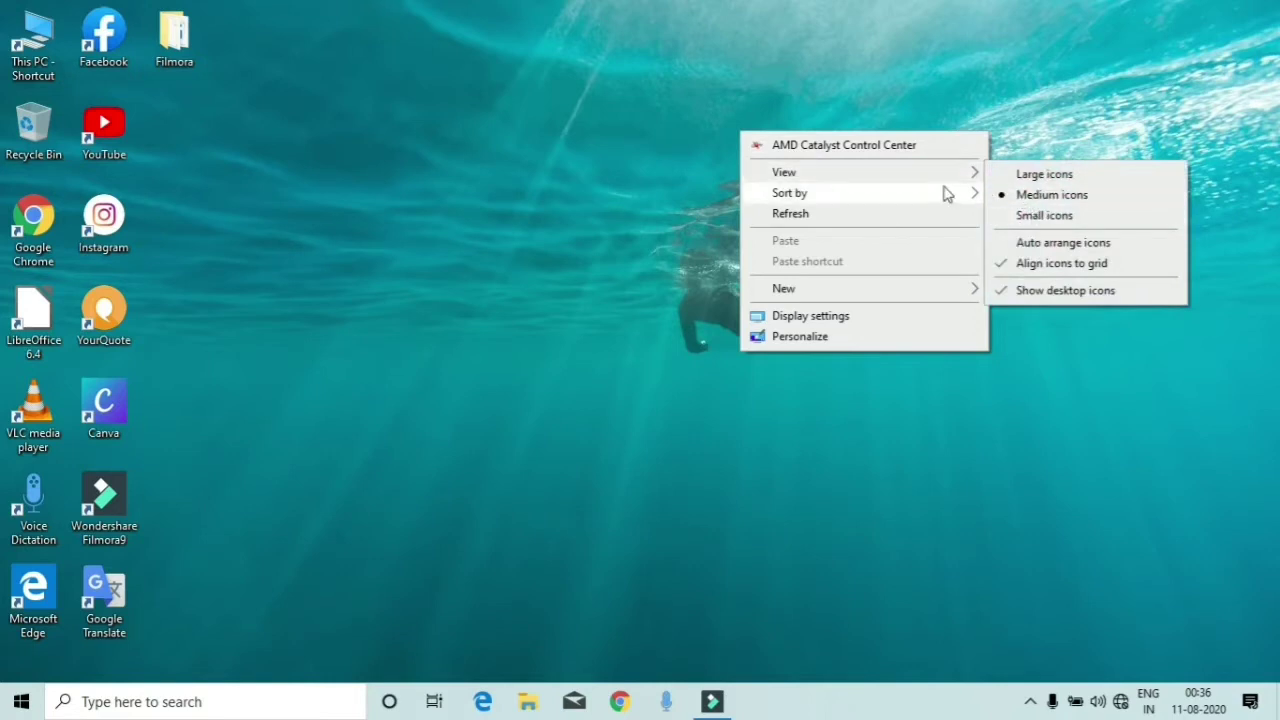
{"action": "mouse_move", "coordinate": [972, 176]}
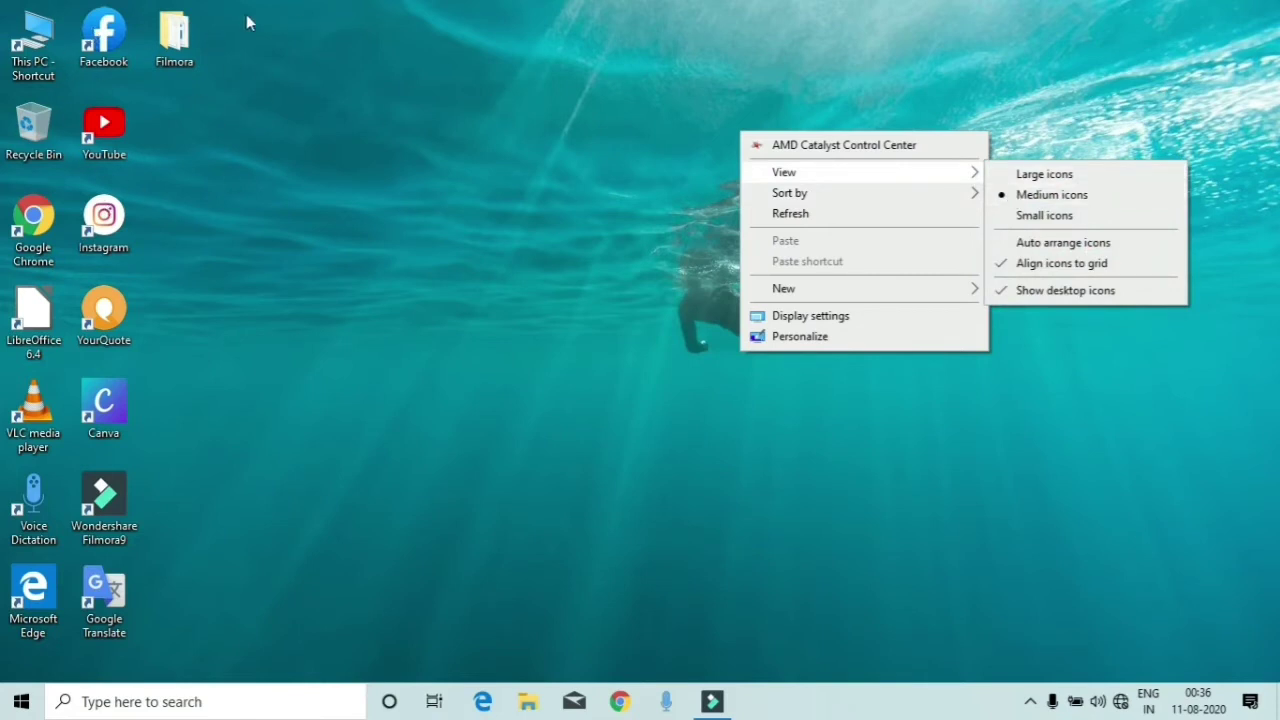
{"action": "mouse_move", "coordinate": [855, 181]}
{"action": "left_click", "coordinate": [1007, 178]}
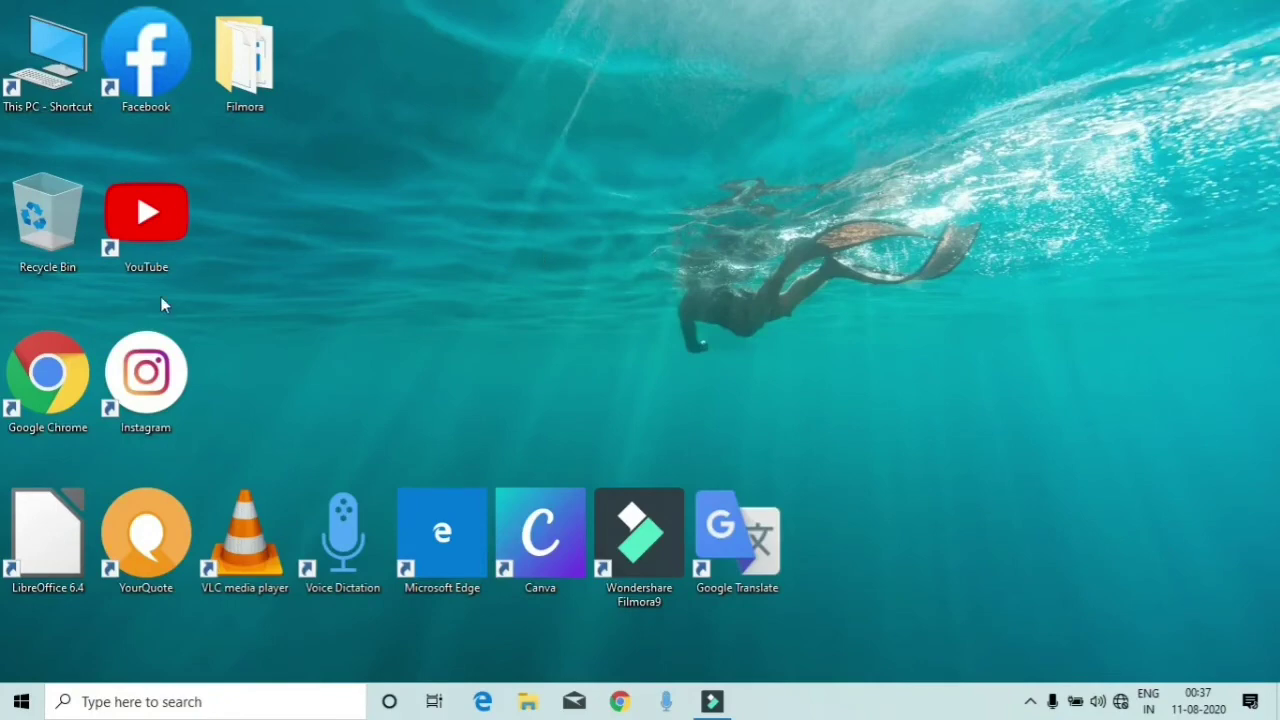
Step: Set the desktop icon size to Small icons
{"action": "right_click", "coordinate": [544, 171]}
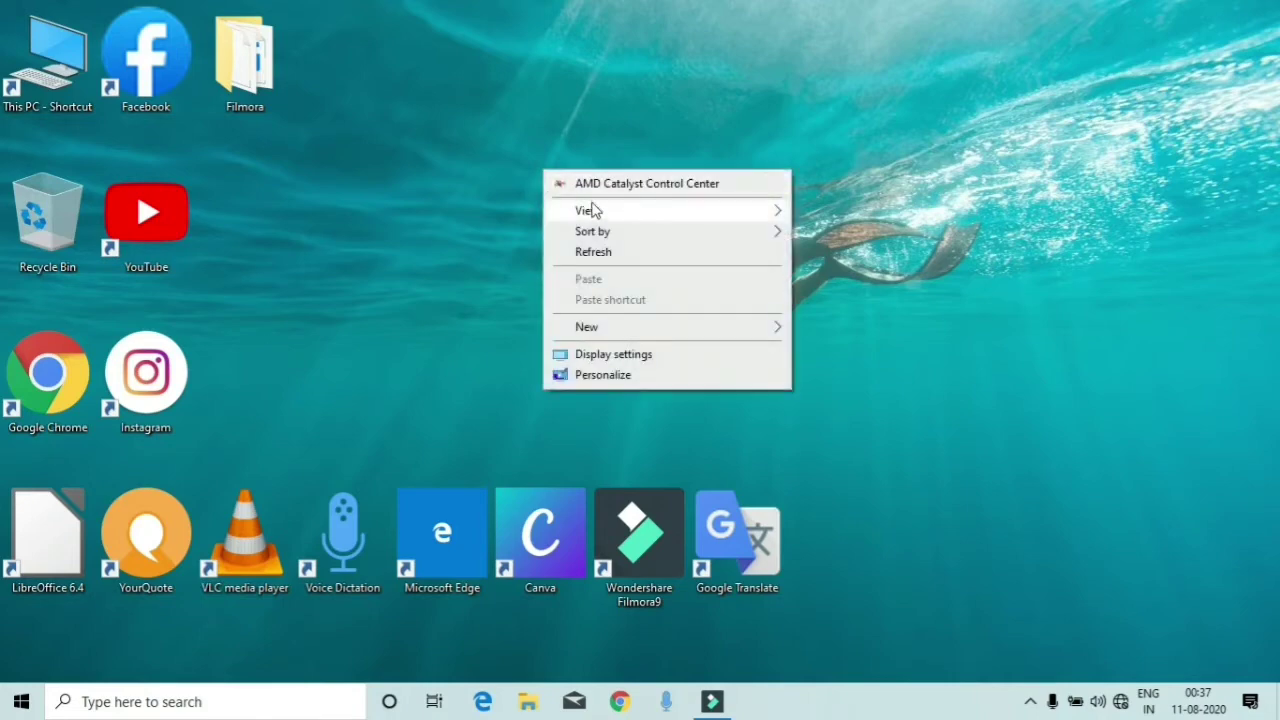
{"action": "mouse_move", "coordinate": [766, 214]}
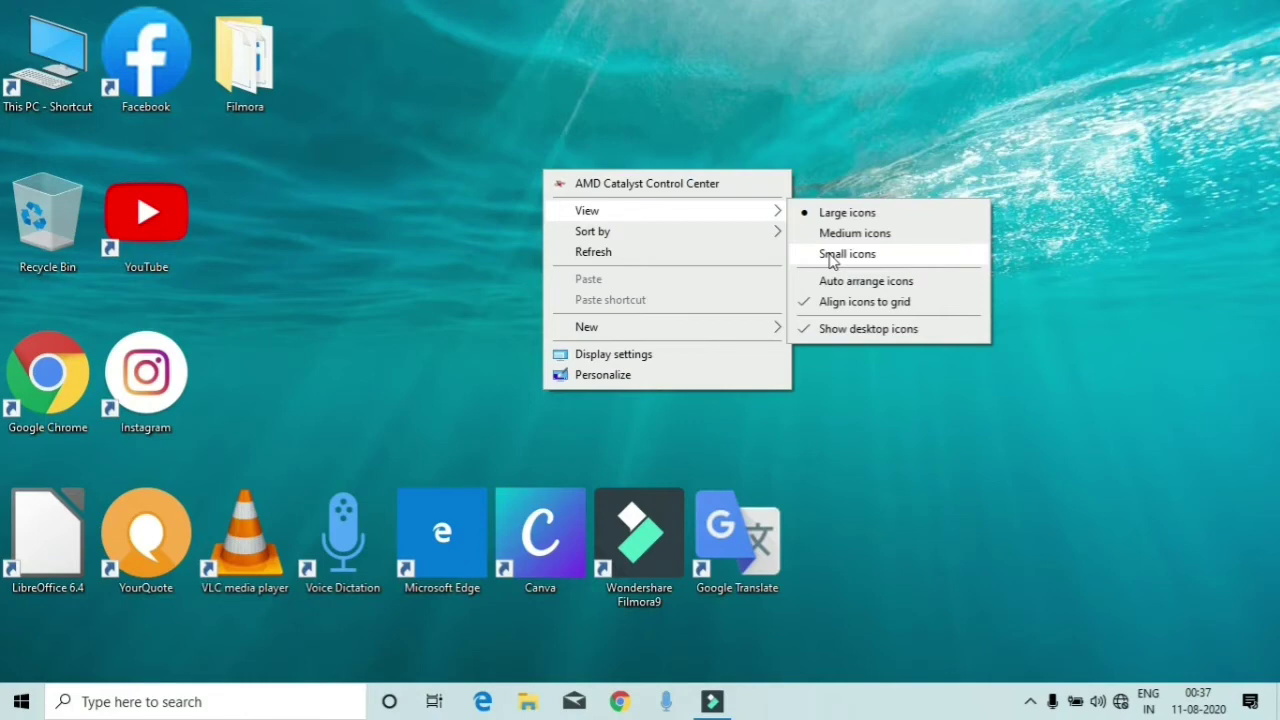
{"action": "left_click", "coordinate": [831, 256]}
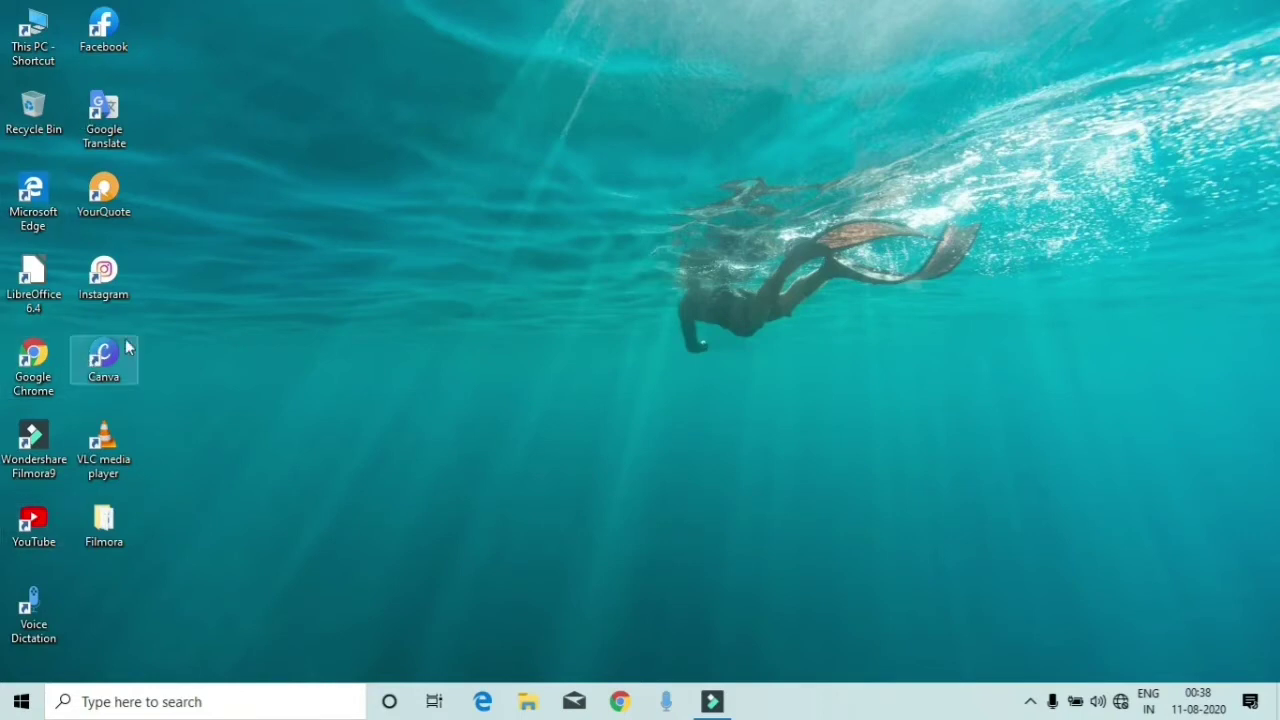
Step: Enable Auto arrange icons for the desktop
{"action": "right_click", "coordinate": [655, 205]}
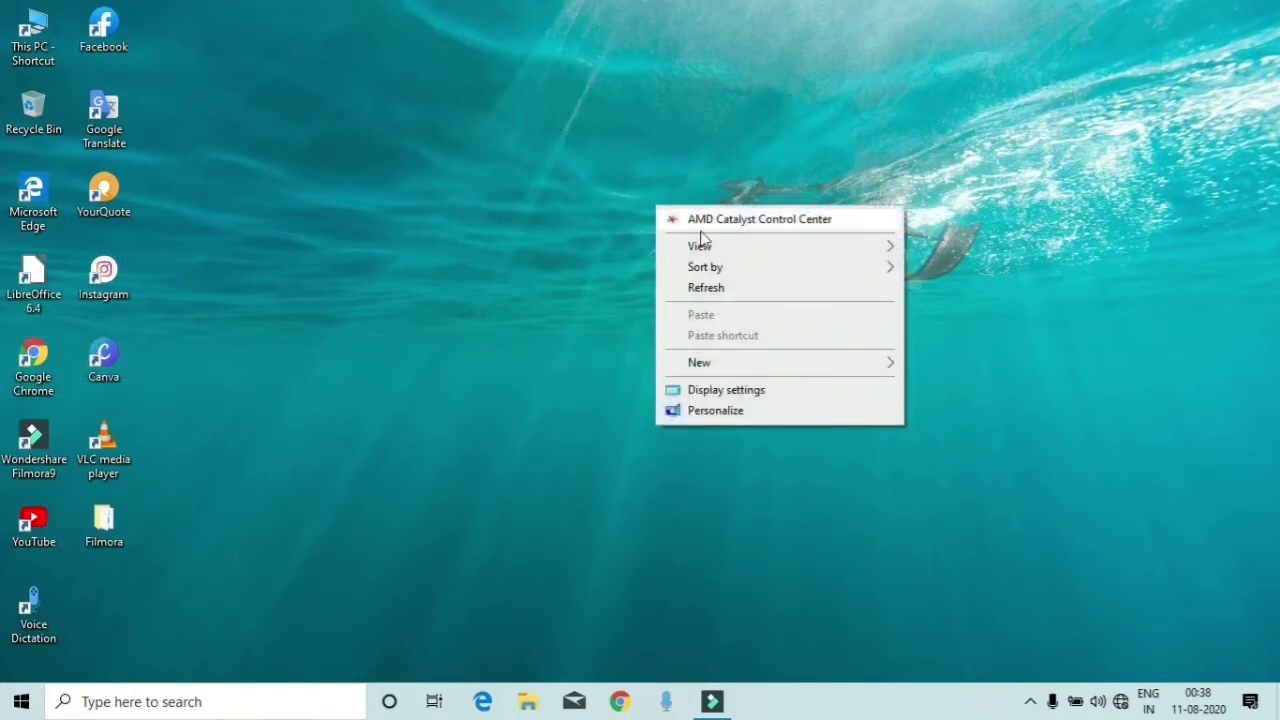
{"action": "mouse_move", "coordinate": [727, 251]}
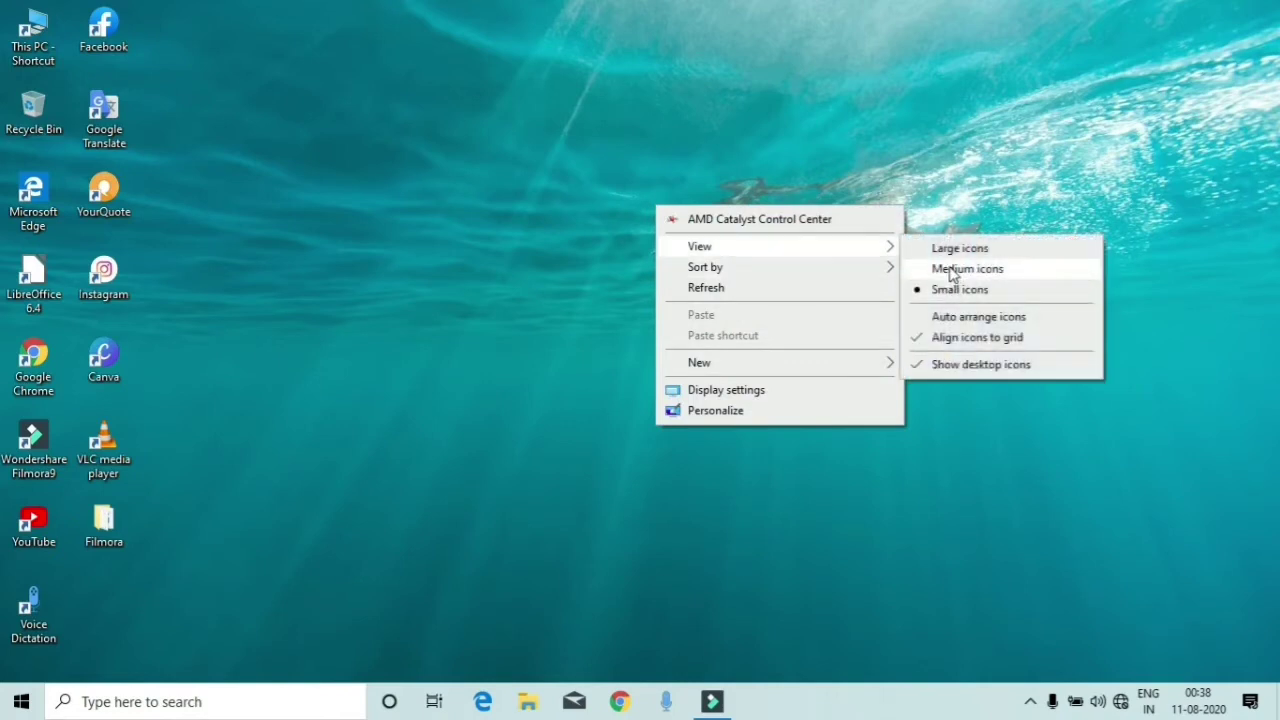
{"action": "left_click", "coordinate": [959, 321]}
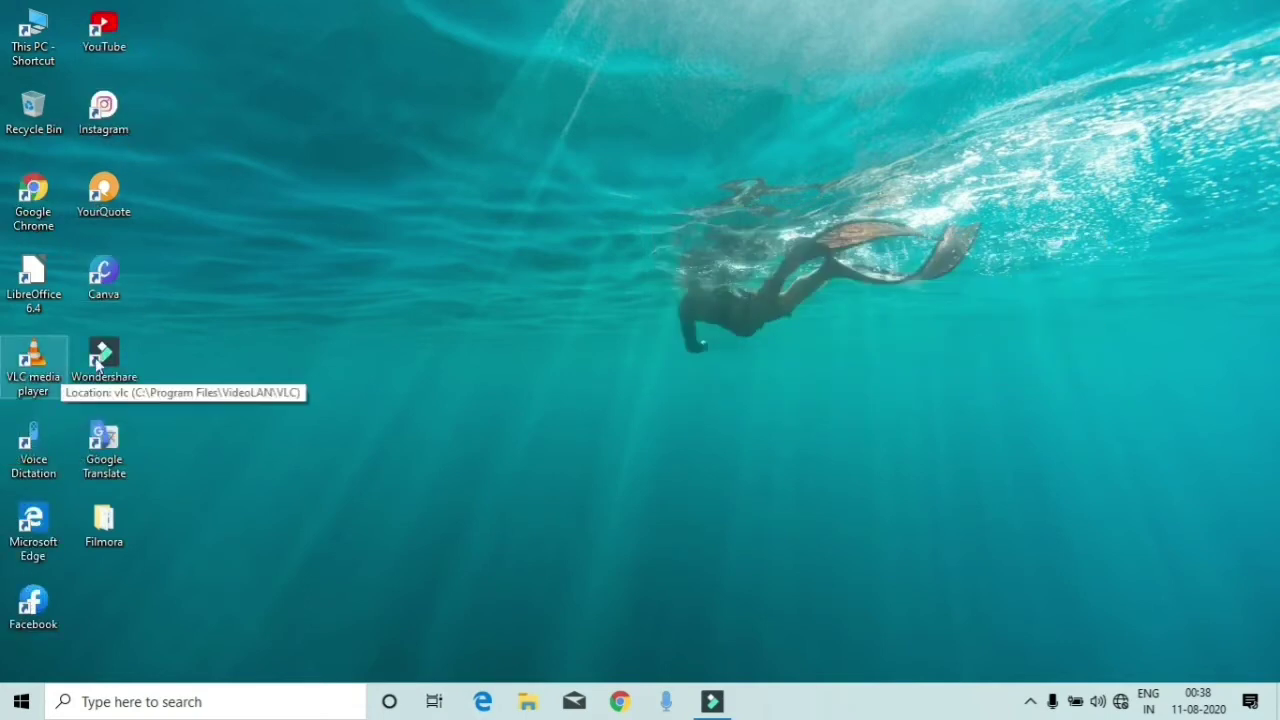
Step: Disable Auto arrange icons for the desktop
{"action": "right_click", "coordinate": [581, 211]}
{"action": "mouse_move", "coordinate": [670, 254]}
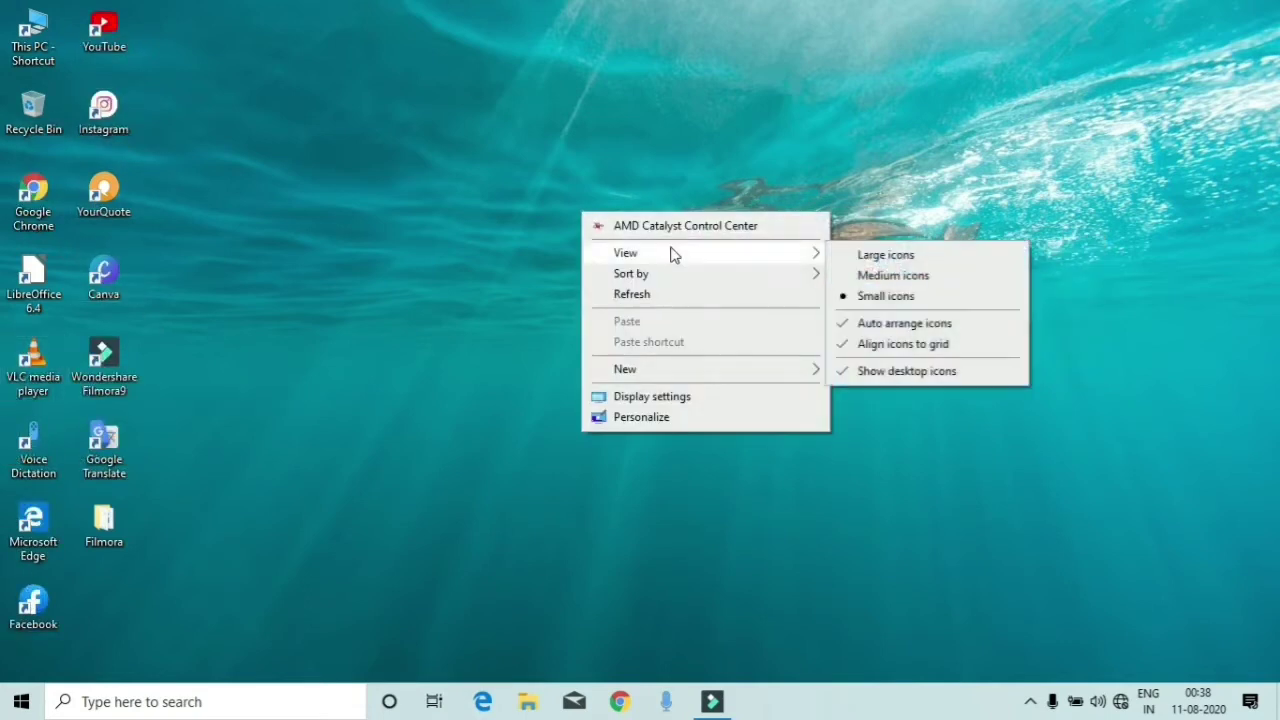
{"action": "left_click", "coordinate": [875, 327]}
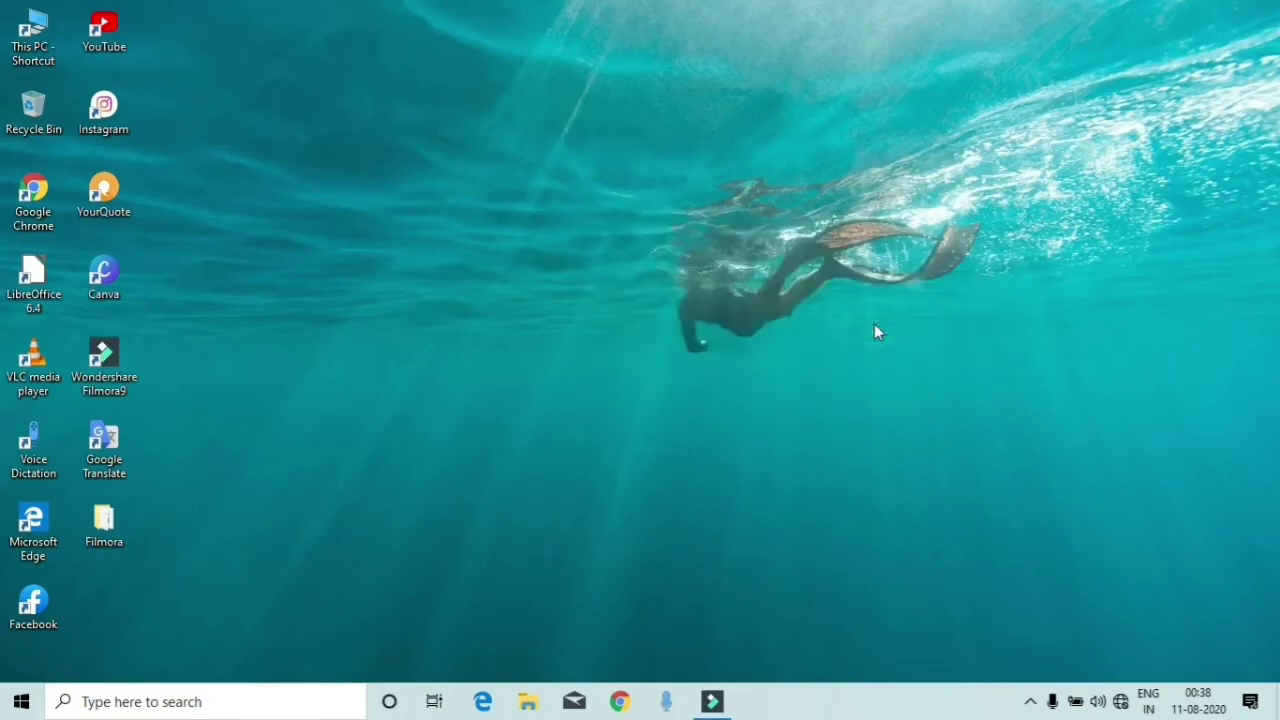
Step: Hide all desktop icons by disabling Show desktop icons
{"action": "right_click", "coordinate": [728, 308]}
{"action": "mouse_move", "coordinate": [889, 340]}
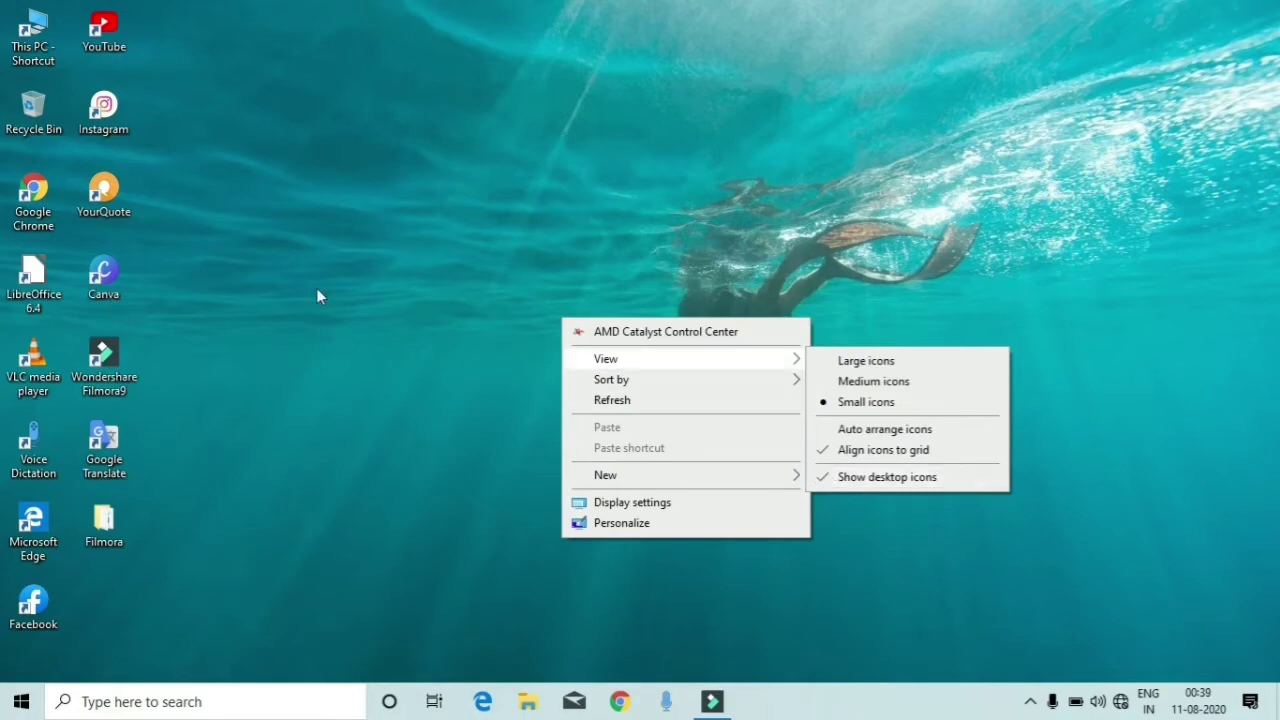
{"action": "left_click", "coordinate": [830, 486]}
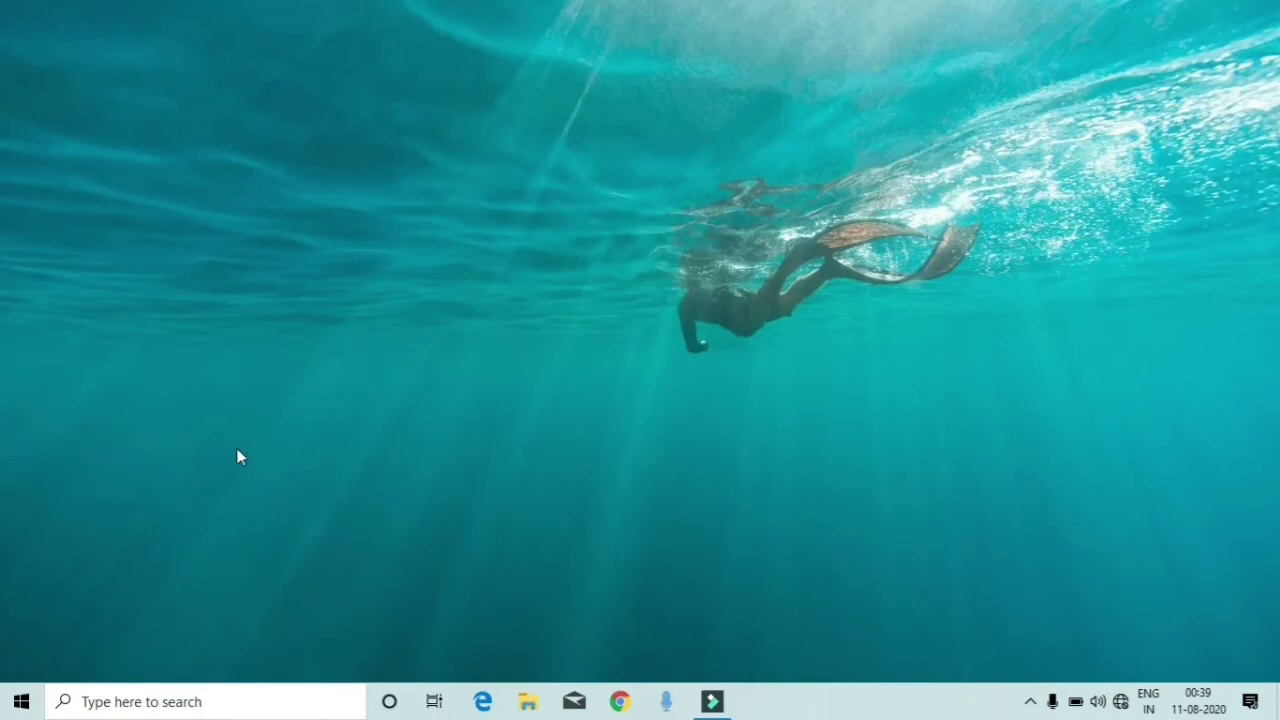
Step: Check the Start menu's apps and its alphabetical index while the desktop icons are hidden
{"action": "left_click", "coordinate": [21, 703]}
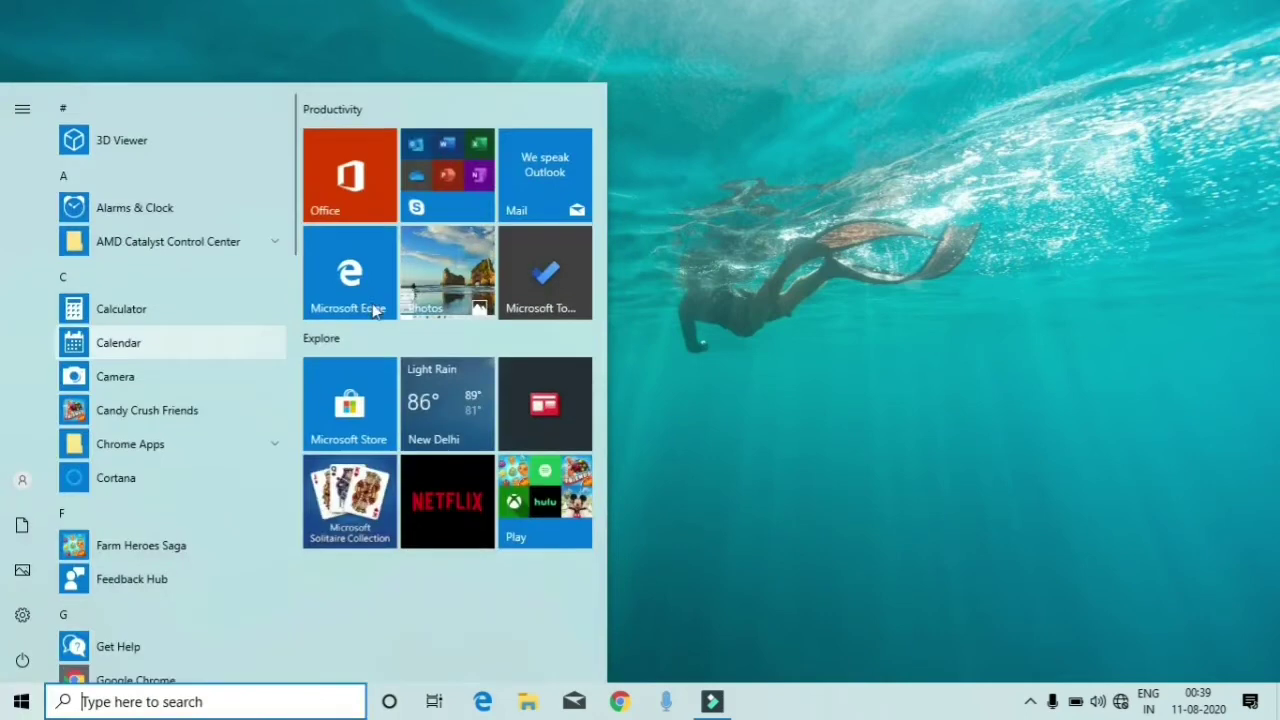
{"action": "left_click", "coordinate": [285, 185]}
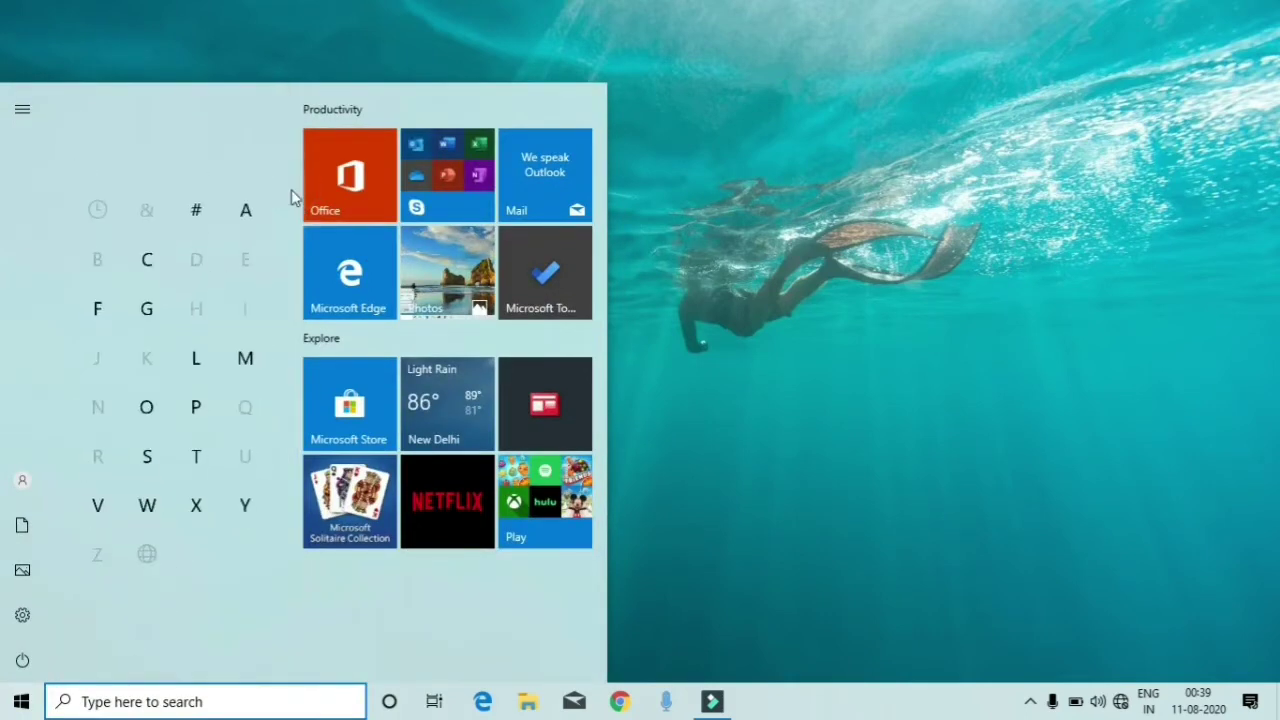
{"action": "left_click", "coordinate": [276, 195]}
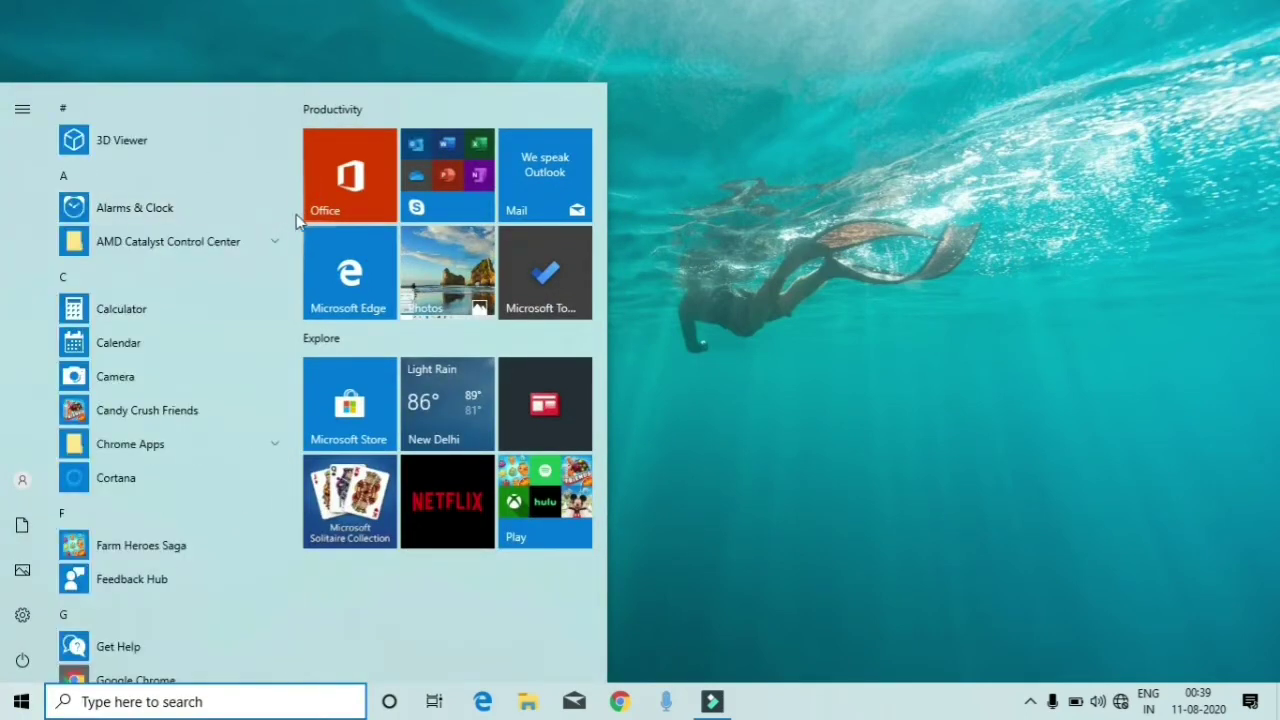
{"action": "left_click_drag", "start_coordinate": [292, 212], "coordinate": [316, 392]}
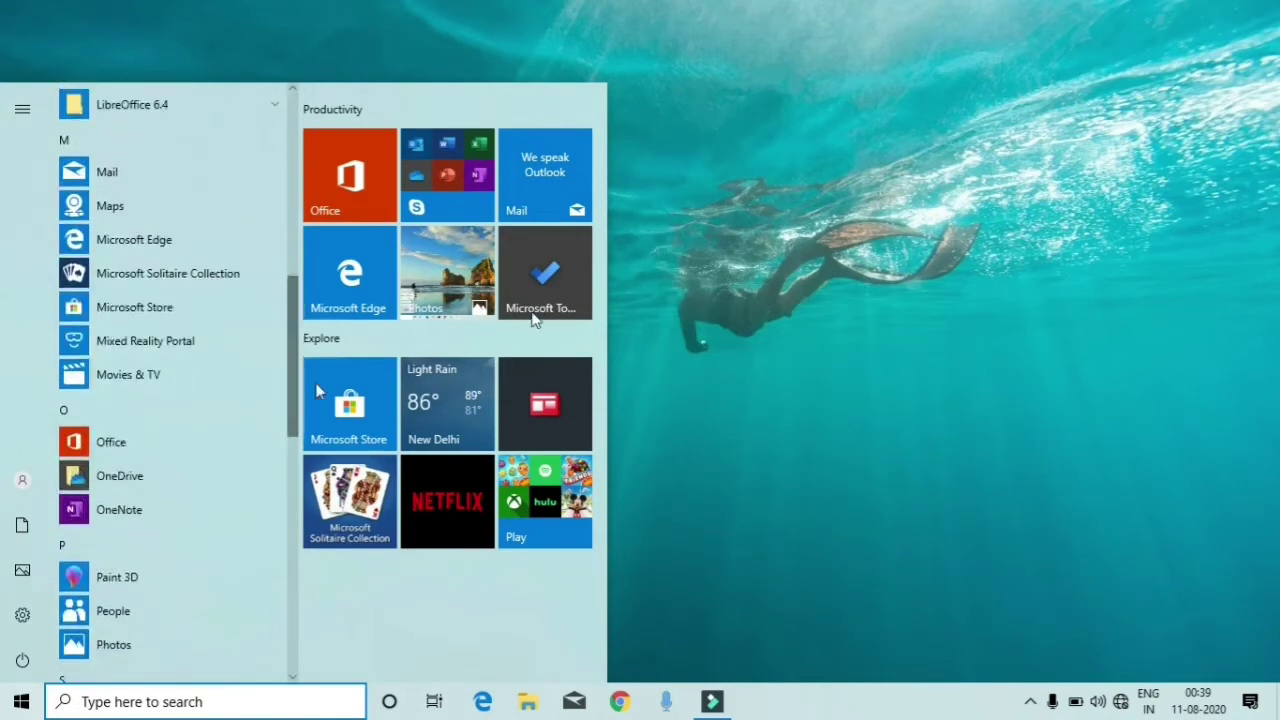
{"action": "left_click", "coordinate": [884, 229]}
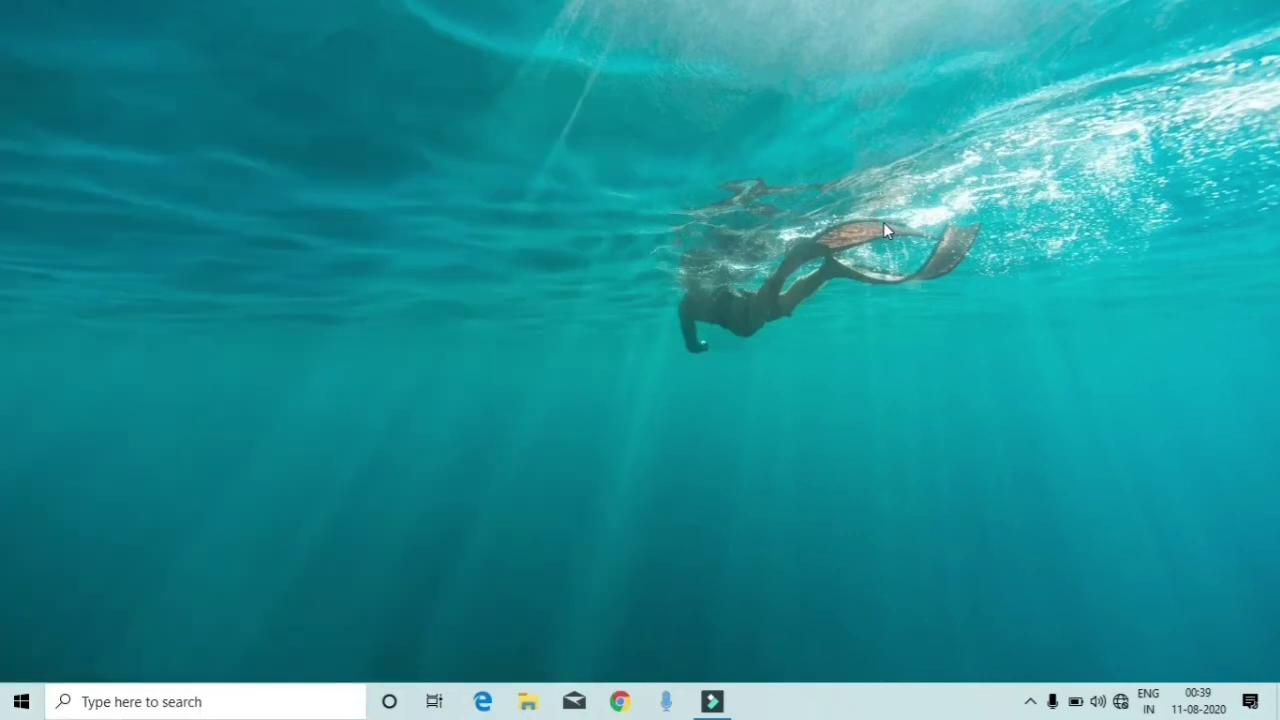
Step: Show the hidden desktop icons again by enabling Show desktop icons
{"action": "right_click", "coordinate": [884, 227]}
{"action": "mouse_move", "coordinate": [937, 268]}
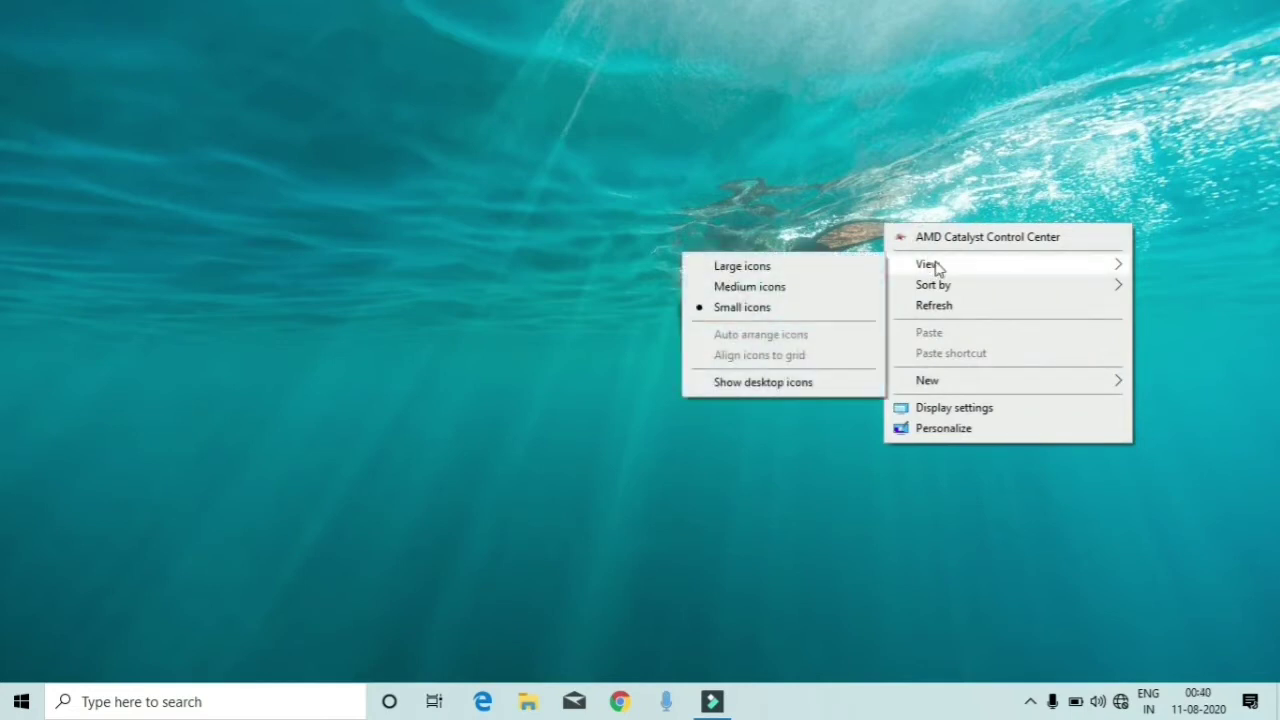
{"action": "left_click", "coordinate": [778, 388]}
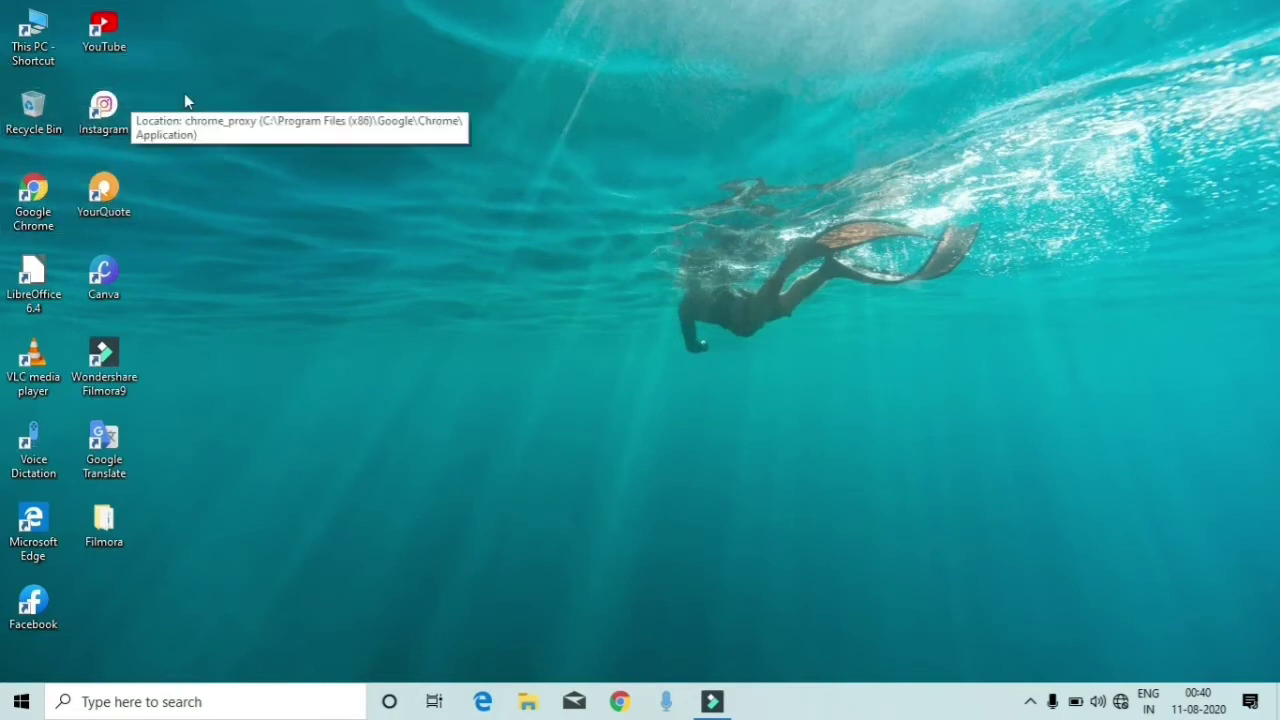
Step: Set the desktop icon size to Medium icons
{"action": "right_click", "coordinate": [251, 100]}
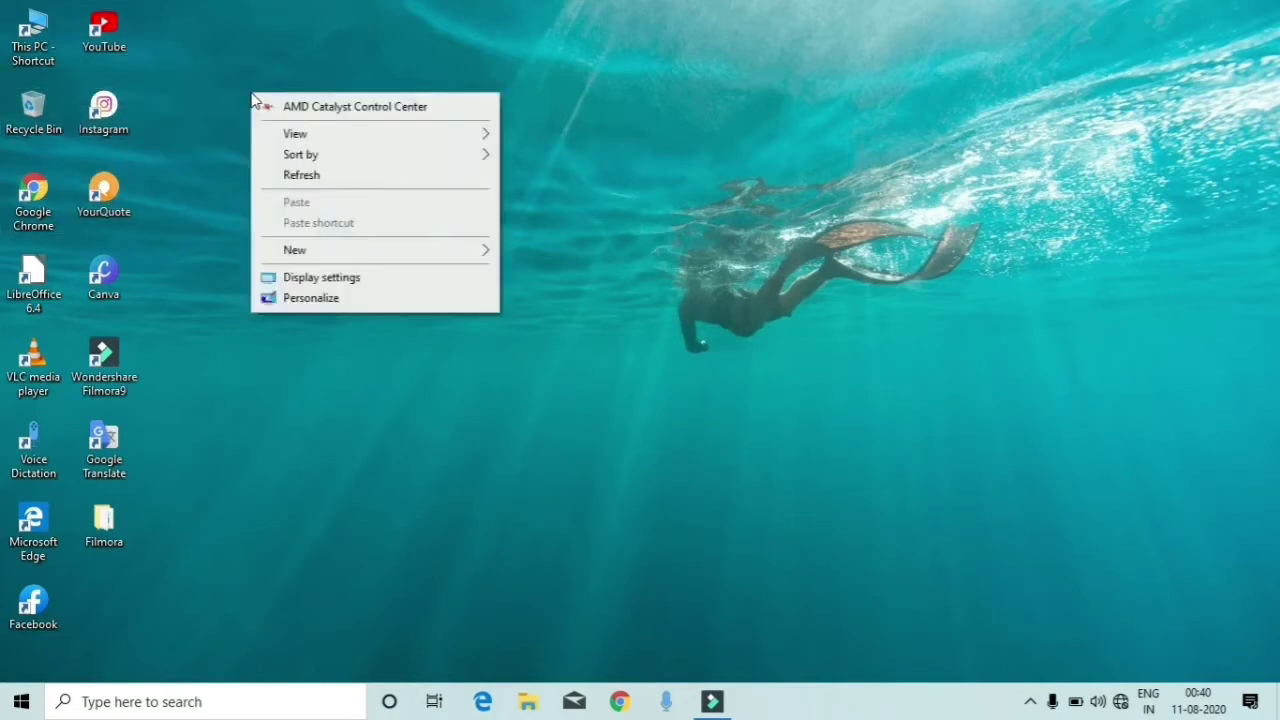
{"action": "mouse_move", "coordinate": [369, 132]}
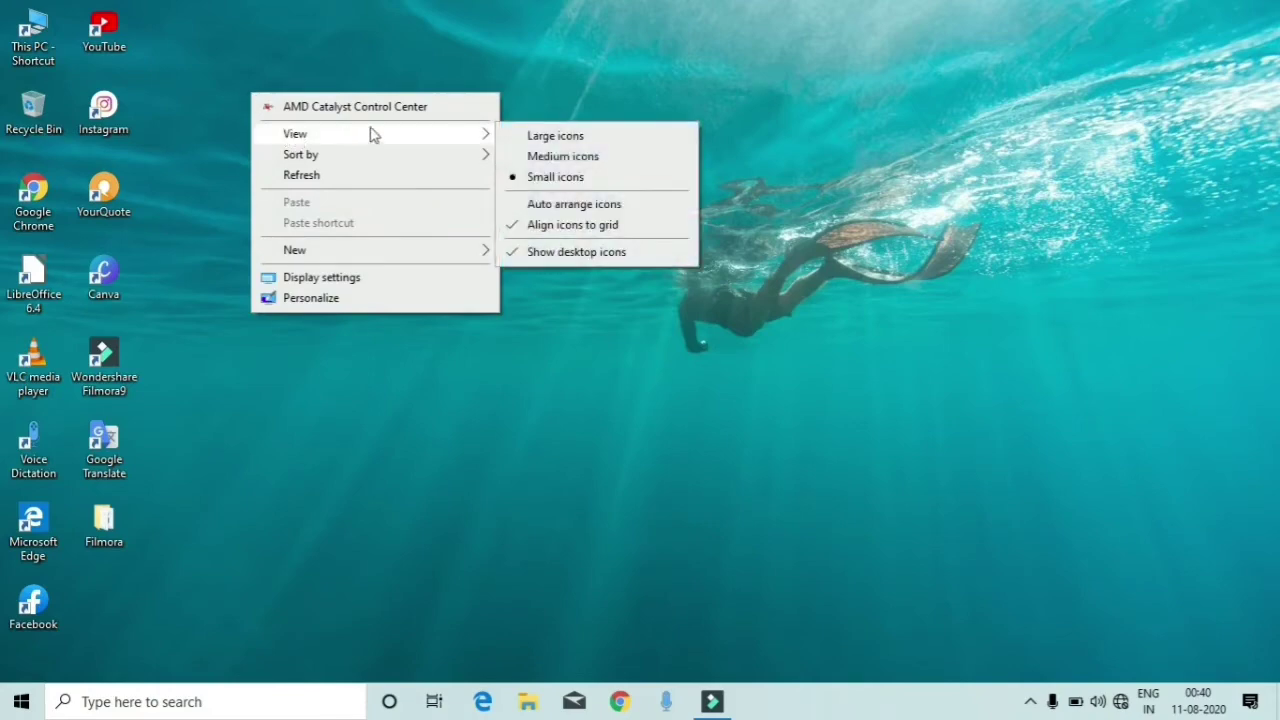
{"action": "left_click", "coordinate": [548, 158]}
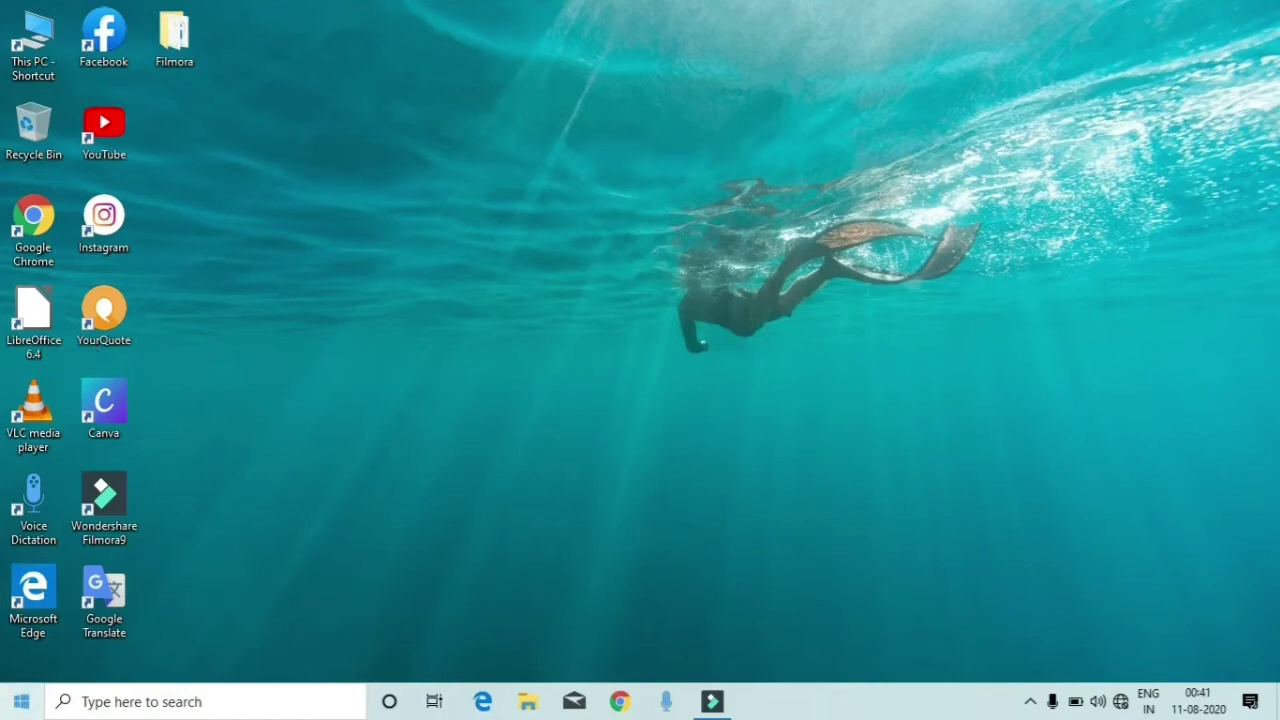
Step: Add a Calculator shortcut to the desktop from the Start menu's app list and place it directly below the Filmora folder
{"action": "left_click", "coordinate": [22, 703]}
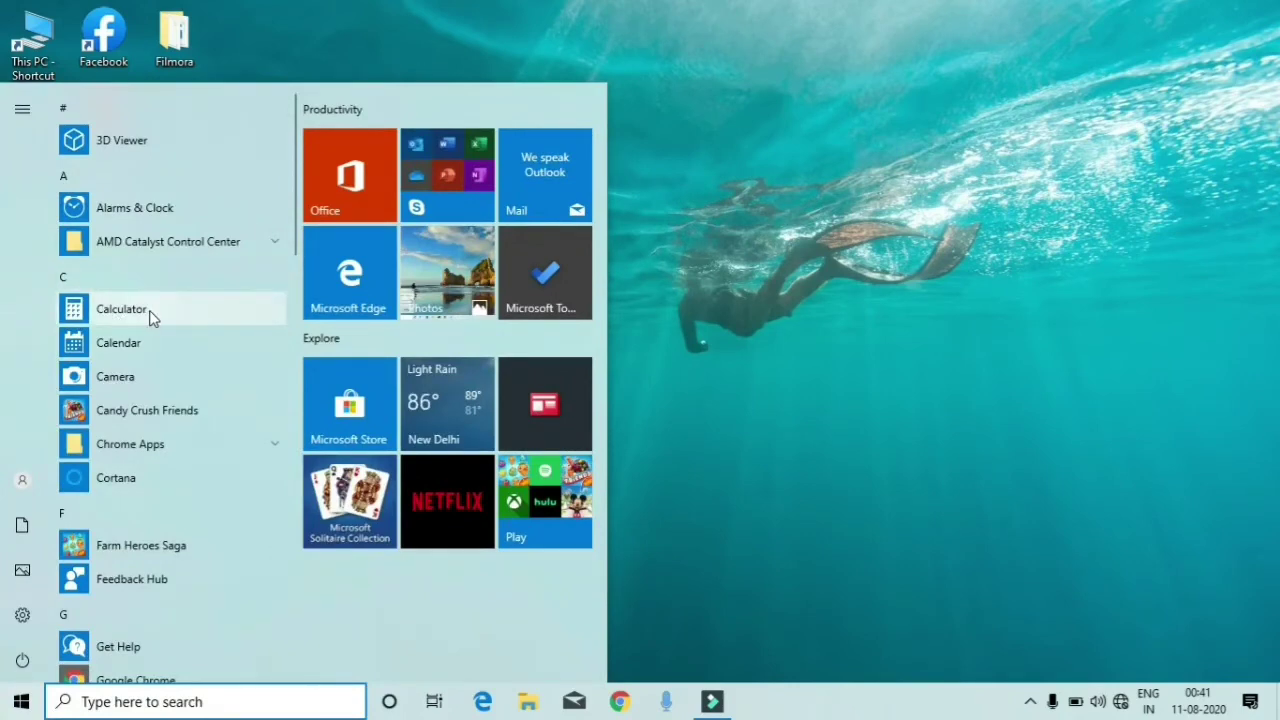
{"action": "left_click_drag", "start_coordinate": [152, 316], "coordinate": [449, 330]}
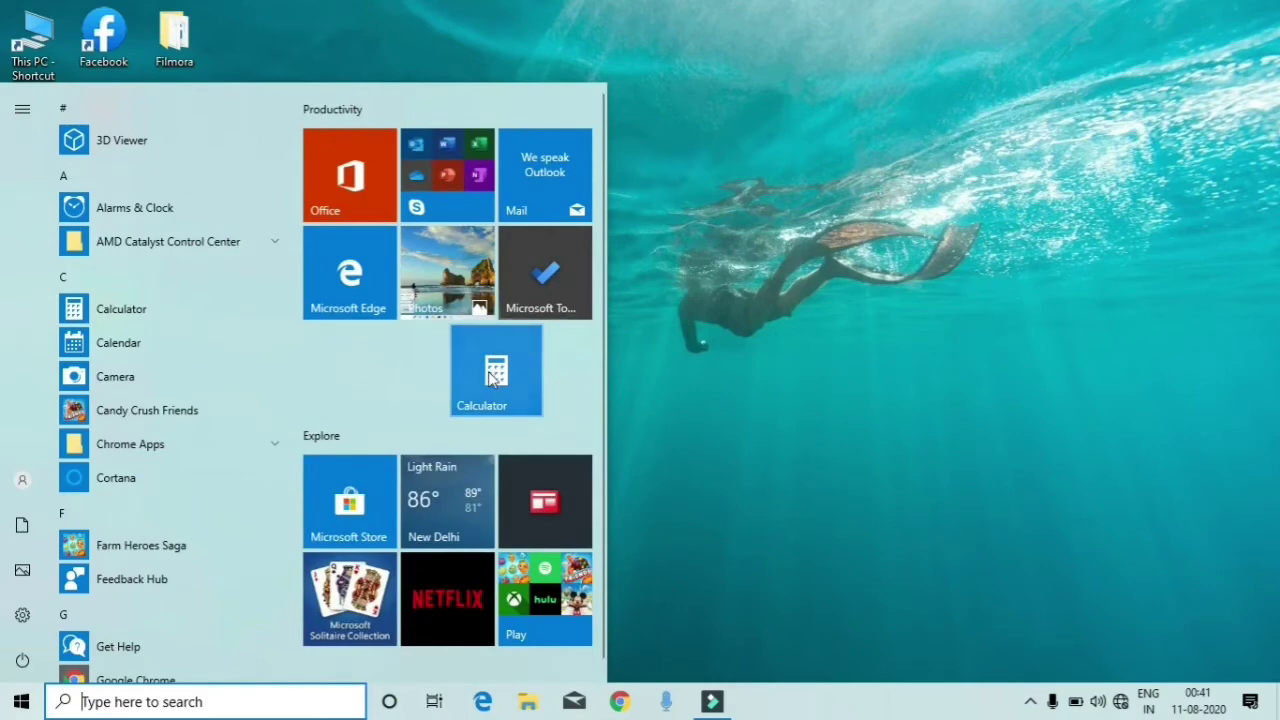
{"action": "left_click_drag", "start_coordinate": [521, 379], "coordinate": [711, 345]}
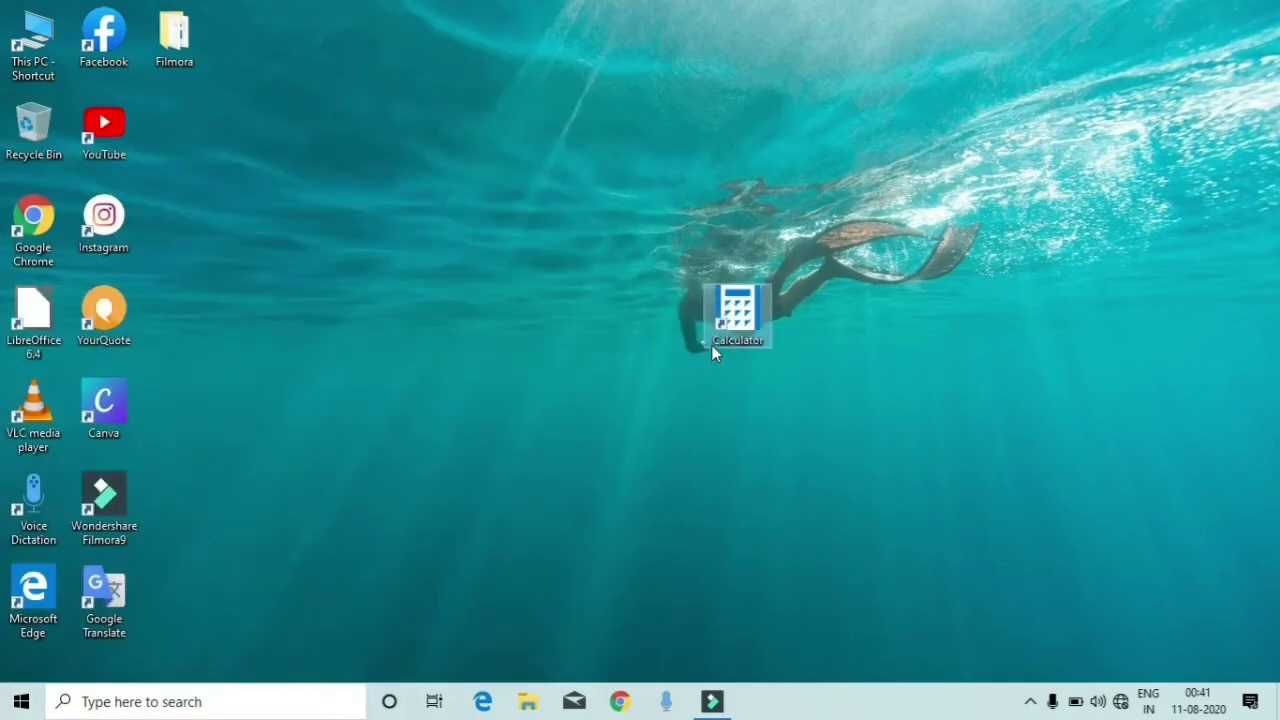
{"action": "left_click", "coordinate": [910, 295]}
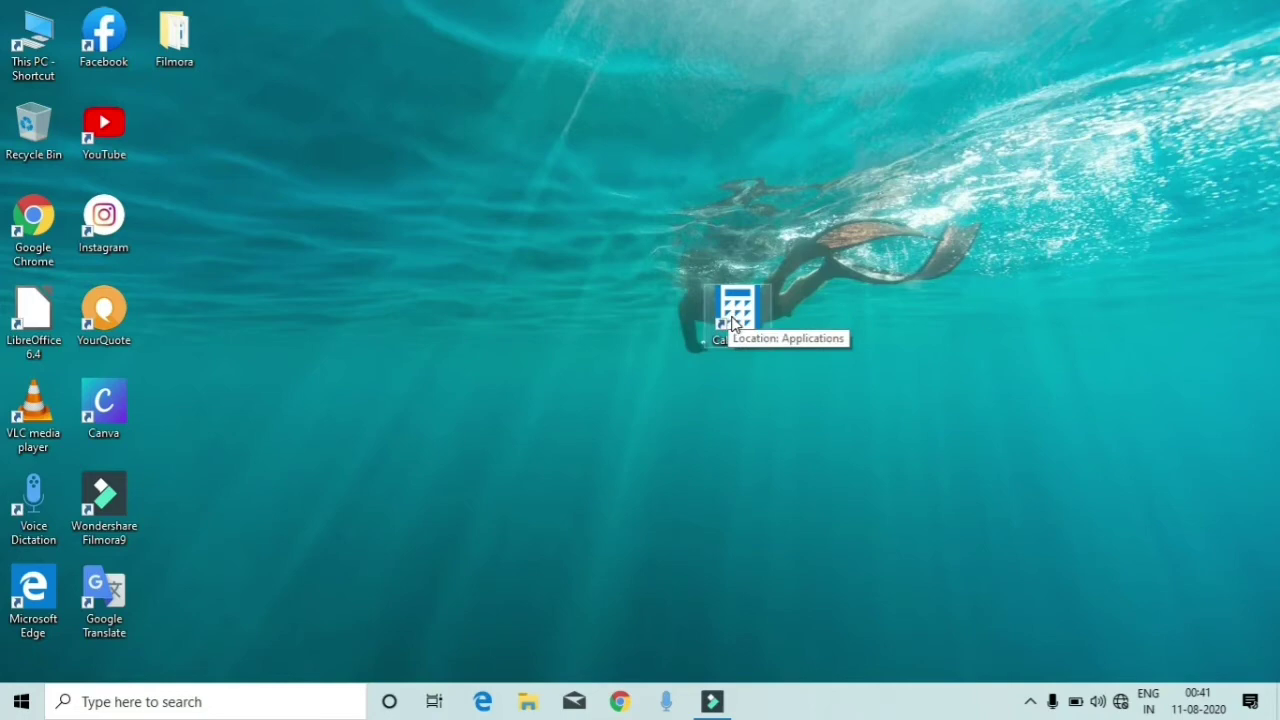
{"action": "left_click_drag", "start_coordinate": [733, 322], "coordinate": [195, 130]}
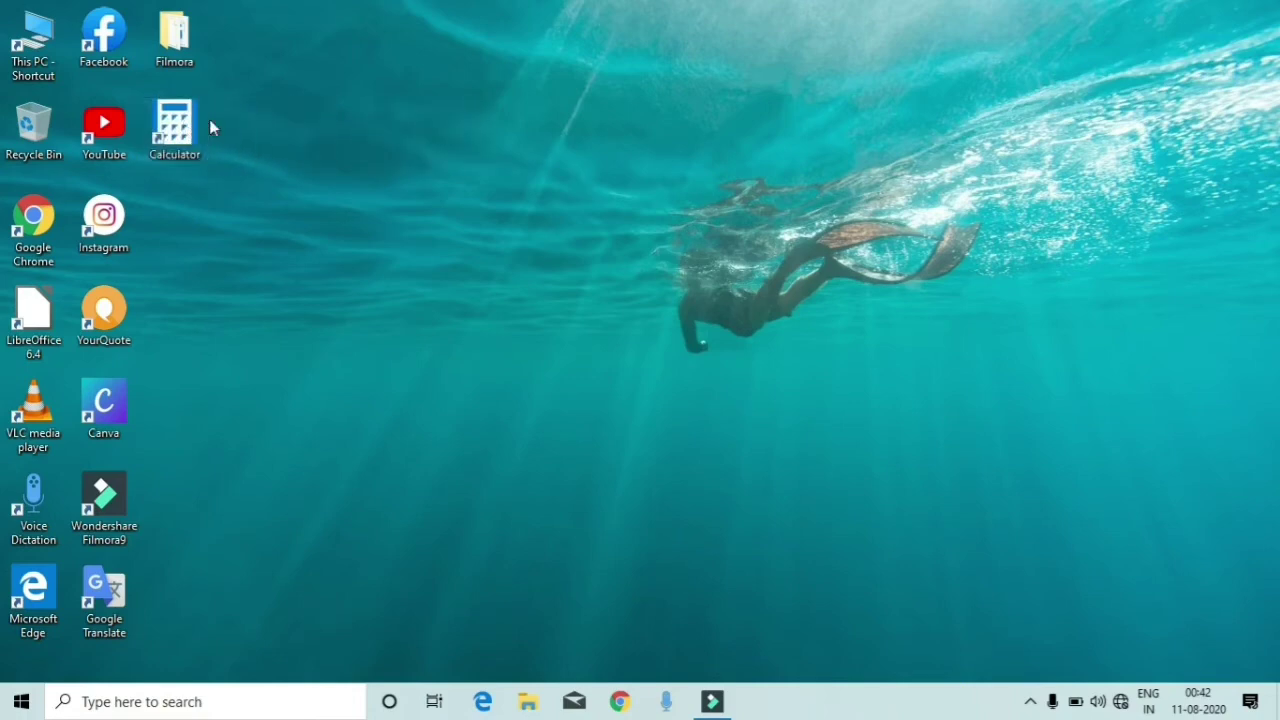
{"action": "left_click", "coordinate": [346, 106]}
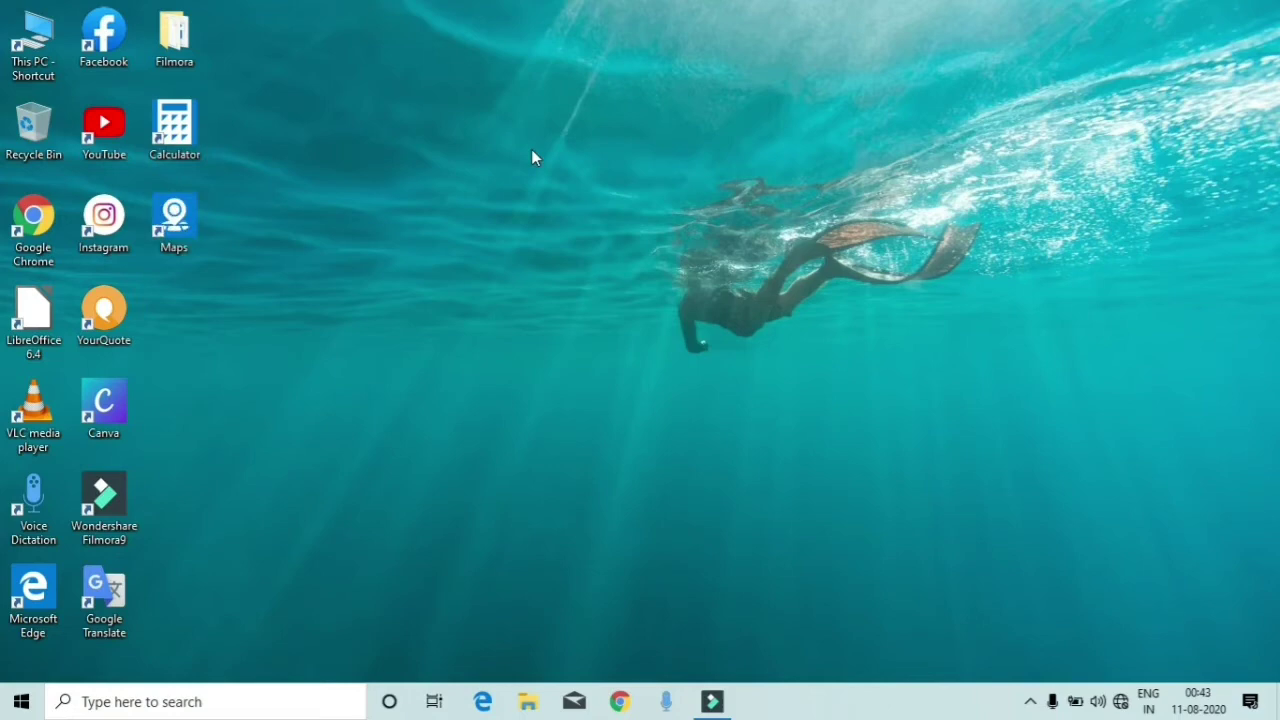
{"action": "right_click", "coordinate": [545, 37]}
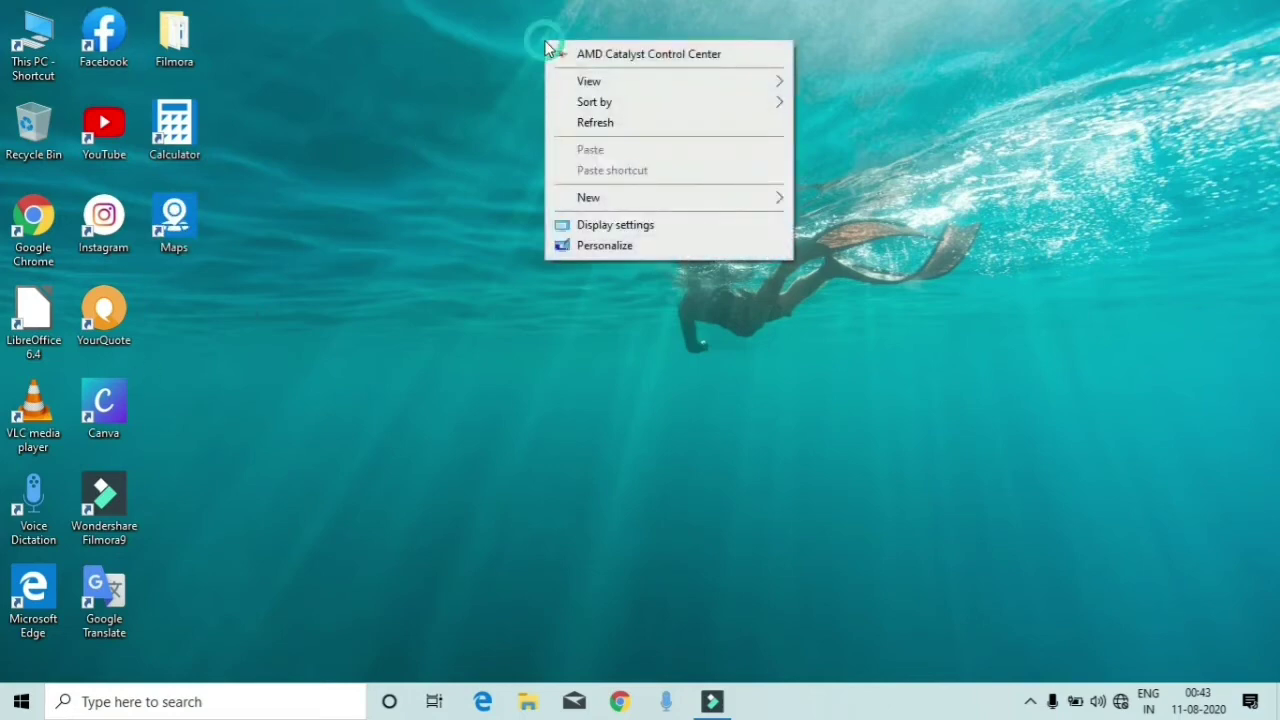
{"action": "left_click", "coordinate": [493, 41]}
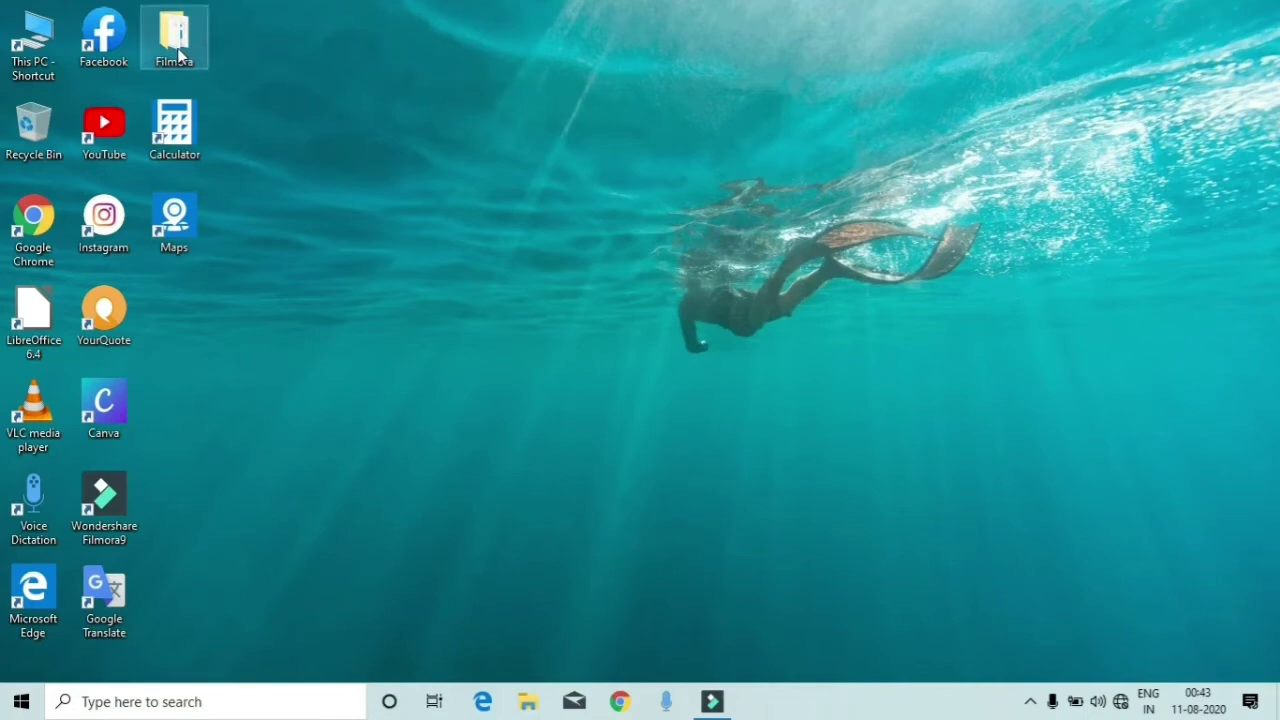
Step: Open the Filmora folder on the desktop, look inside its New folder subfolder, and close the window
{"action": "mouse_move", "coordinate": [177, 48]}
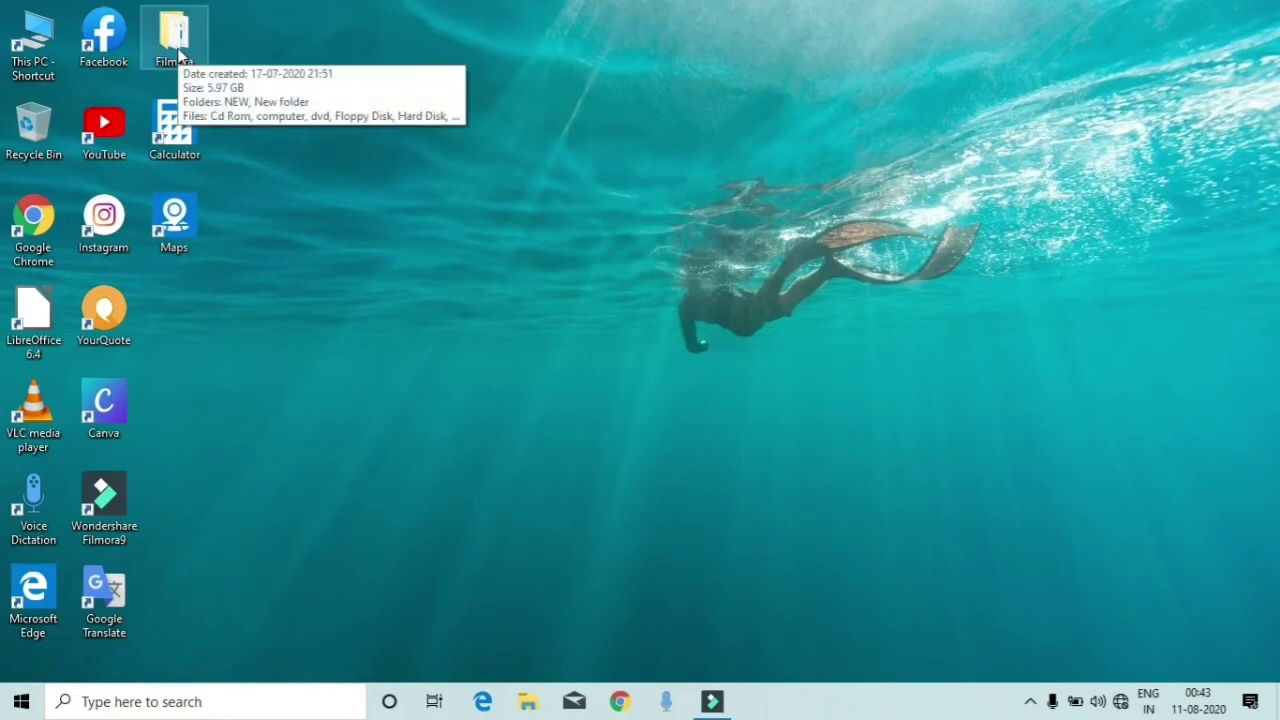
{"action": "double_click", "coordinate": [178, 52]}
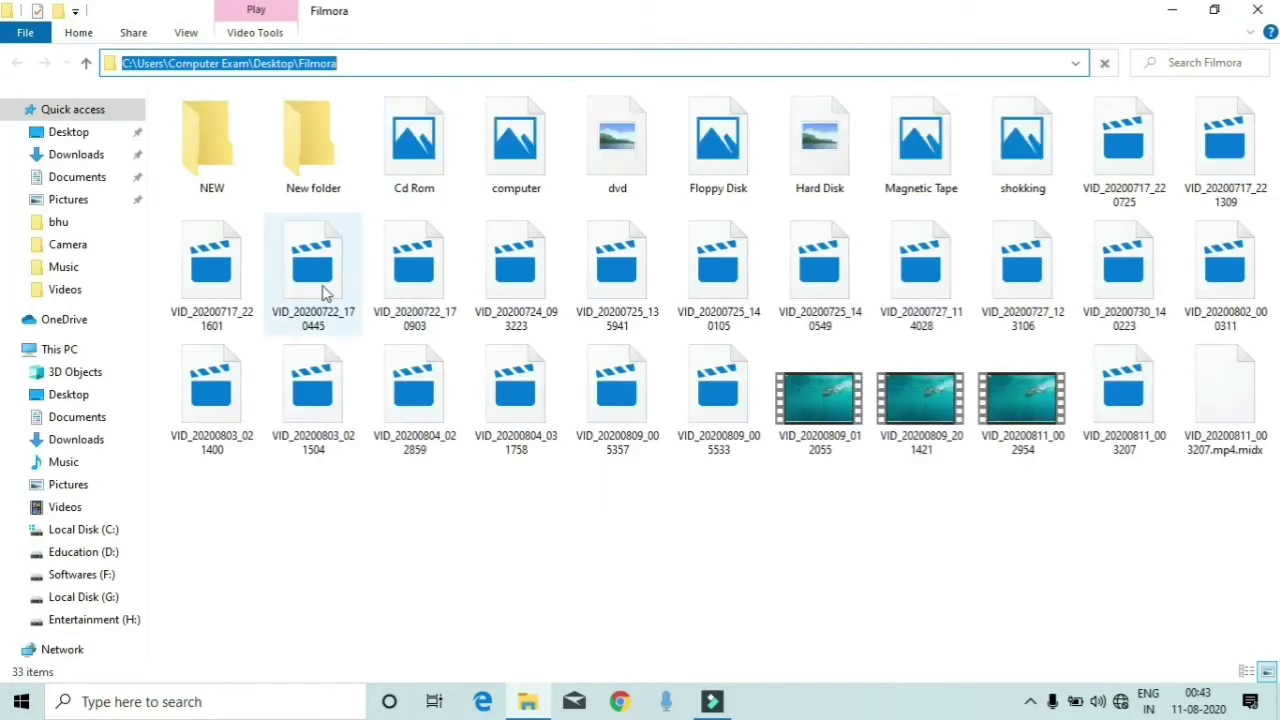
{"action": "left_click", "coordinate": [305, 527]}
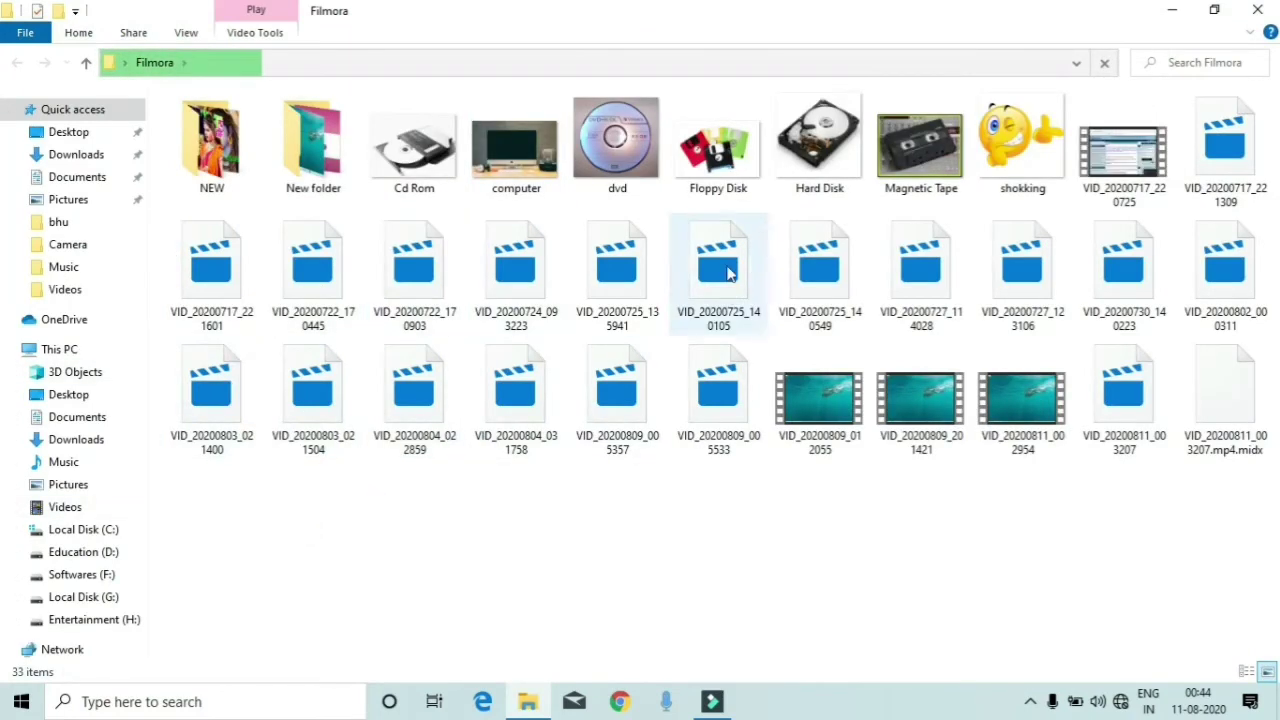
{"action": "mouse_move", "coordinate": [330, 175]}
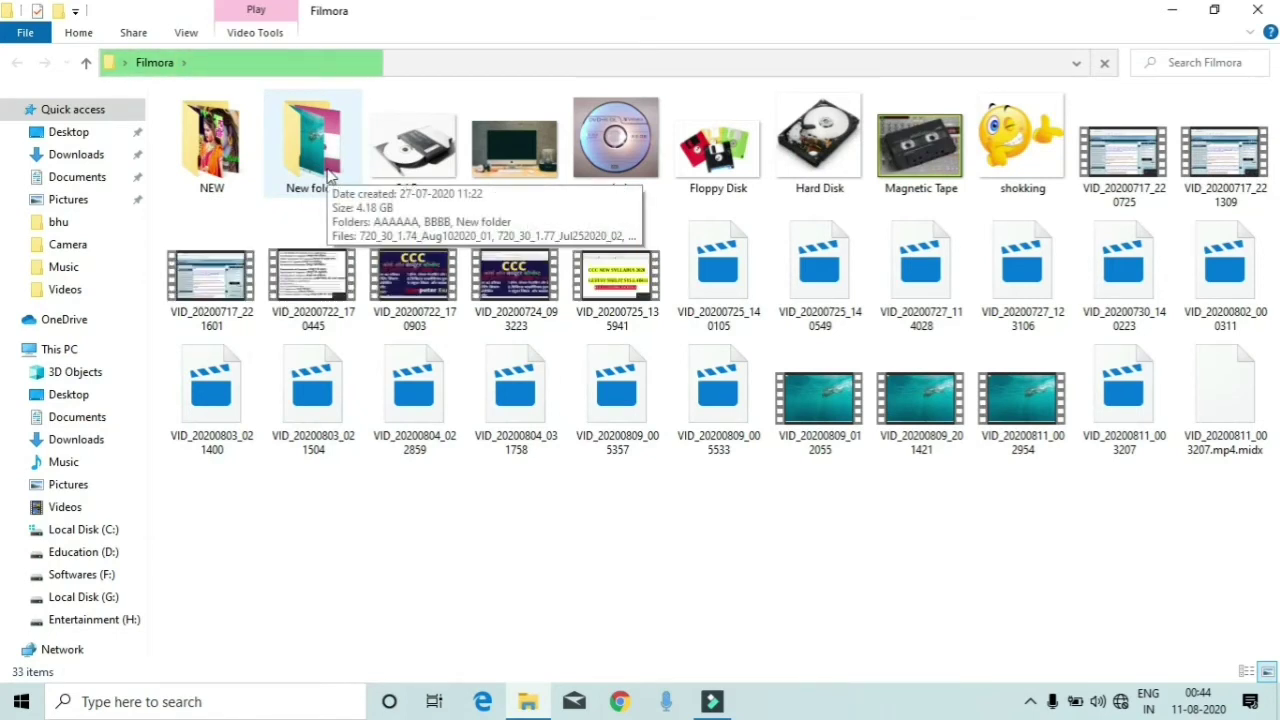
{"action": "left_click", "coordinate": [330, 175]}
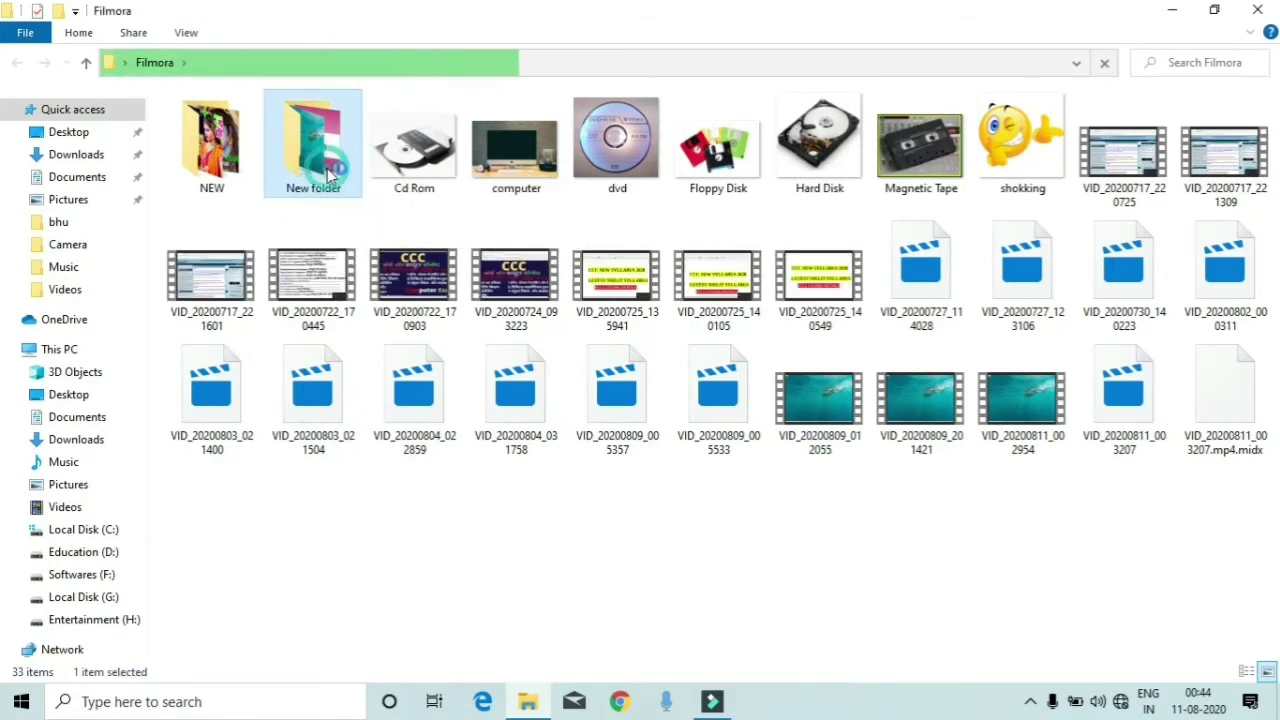
{"action": "double_click", "coordinate": [330, 175]}
{"action": "mouse_move", "coordinate": [330, 175]}
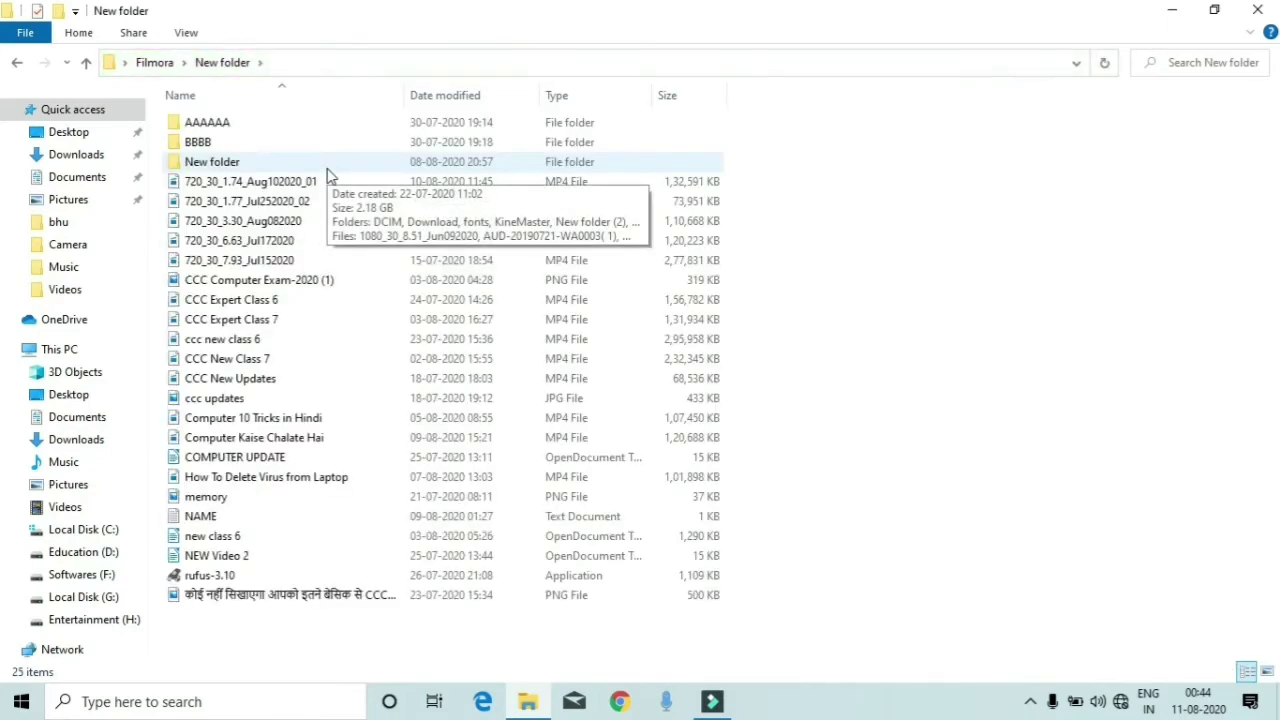
{"action": "double_click", "coordinate": [3, 9]}
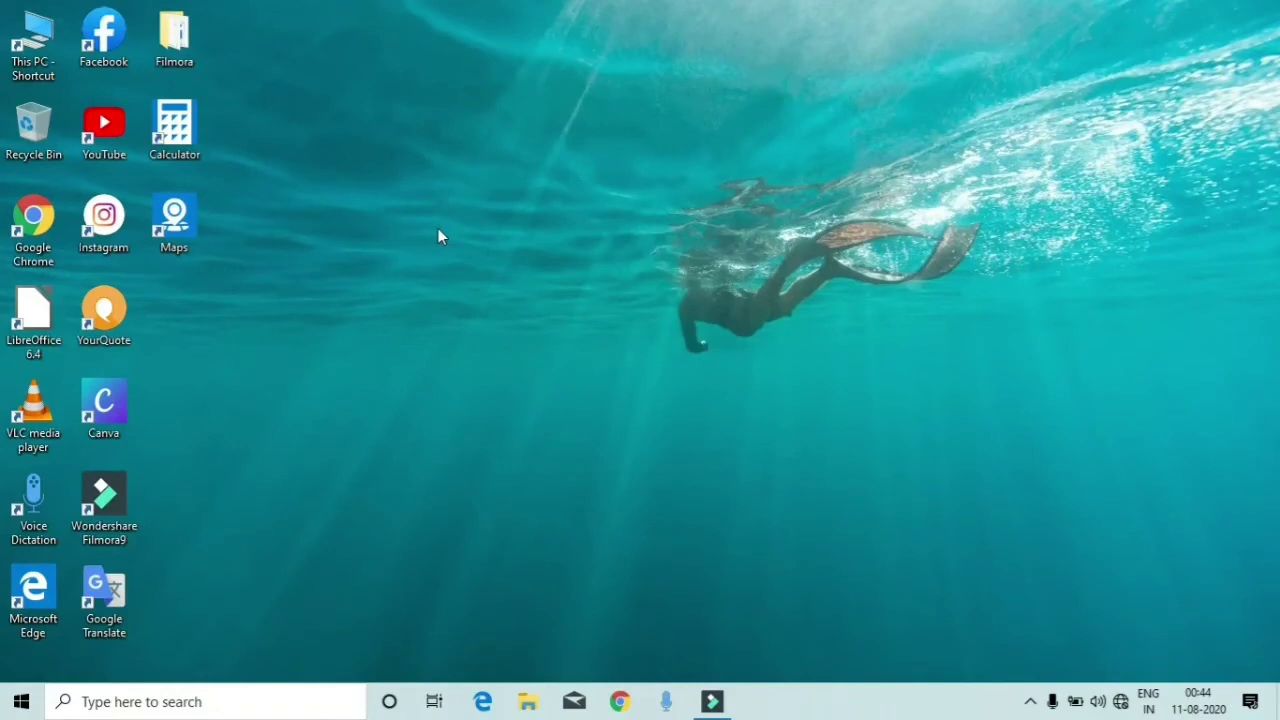
Step: Sort the desktop icons by Name
{"action": "right_click", "coordinate": [421, 177]}
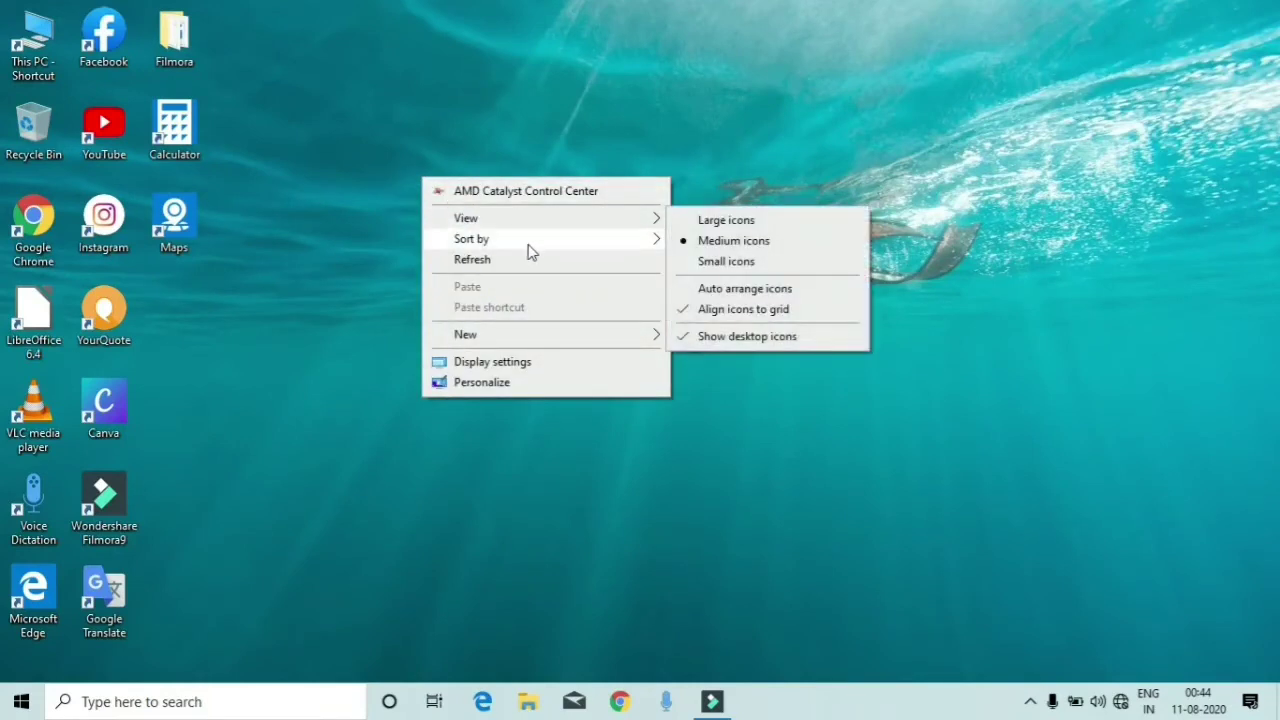
{"action": "mouse_move", "coordinate": [521, 245]}
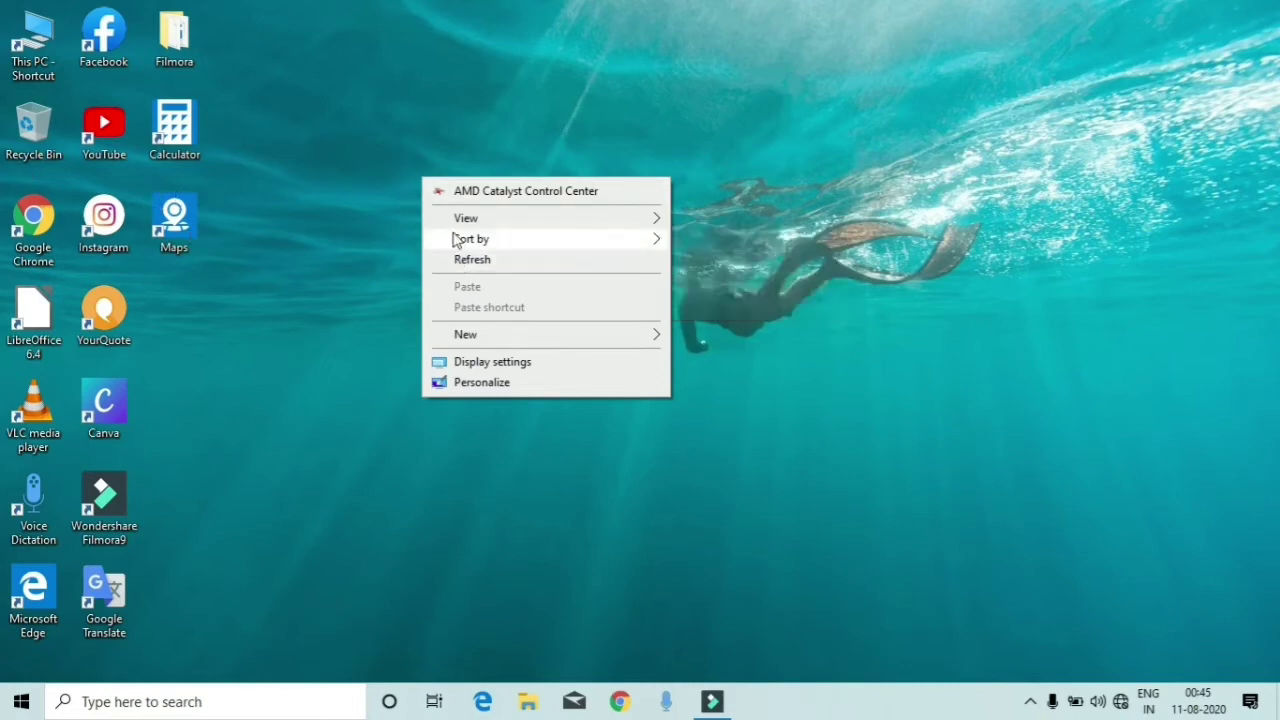
{"action": "mouse_move", "coordinate": [606, 246]}
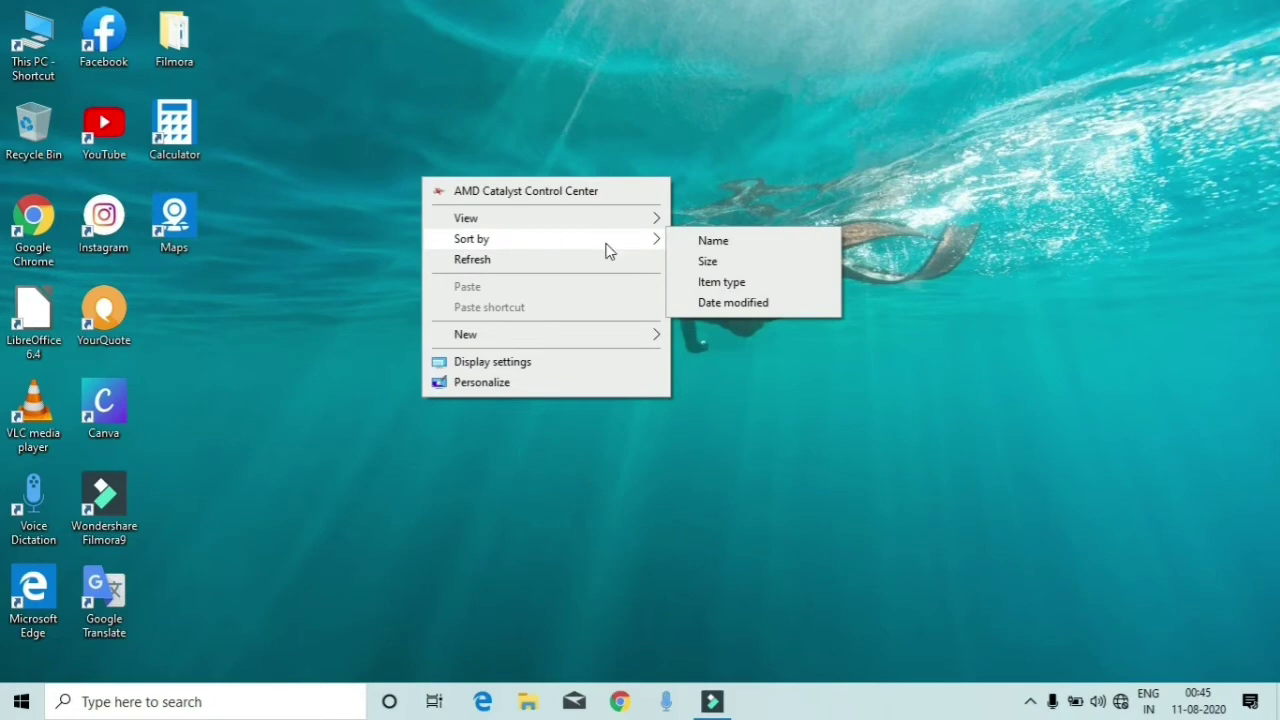
{"action": "left_click", "coordinate": [688, 245]}
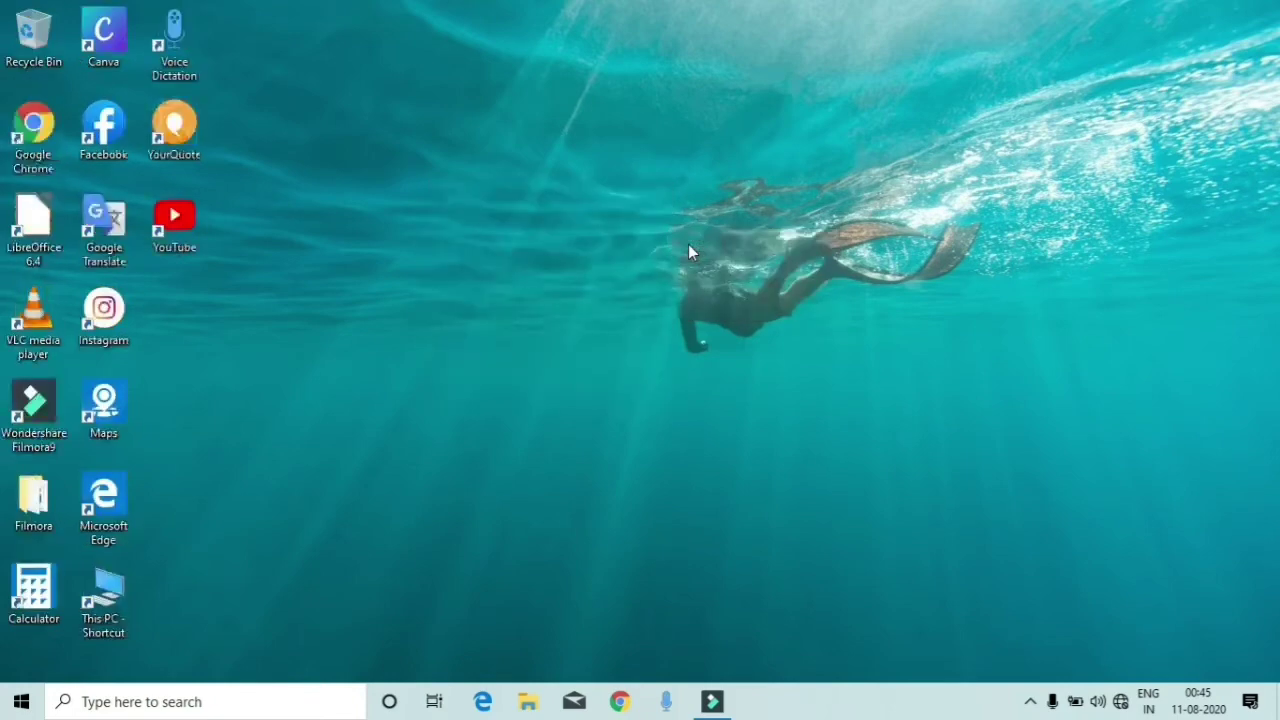
Step: Sort the desktop icons by Size
{"action": "right_click", "coordinate": [599, 260]}
{"action": "mouse_move", "coordinate": [659, 332]}
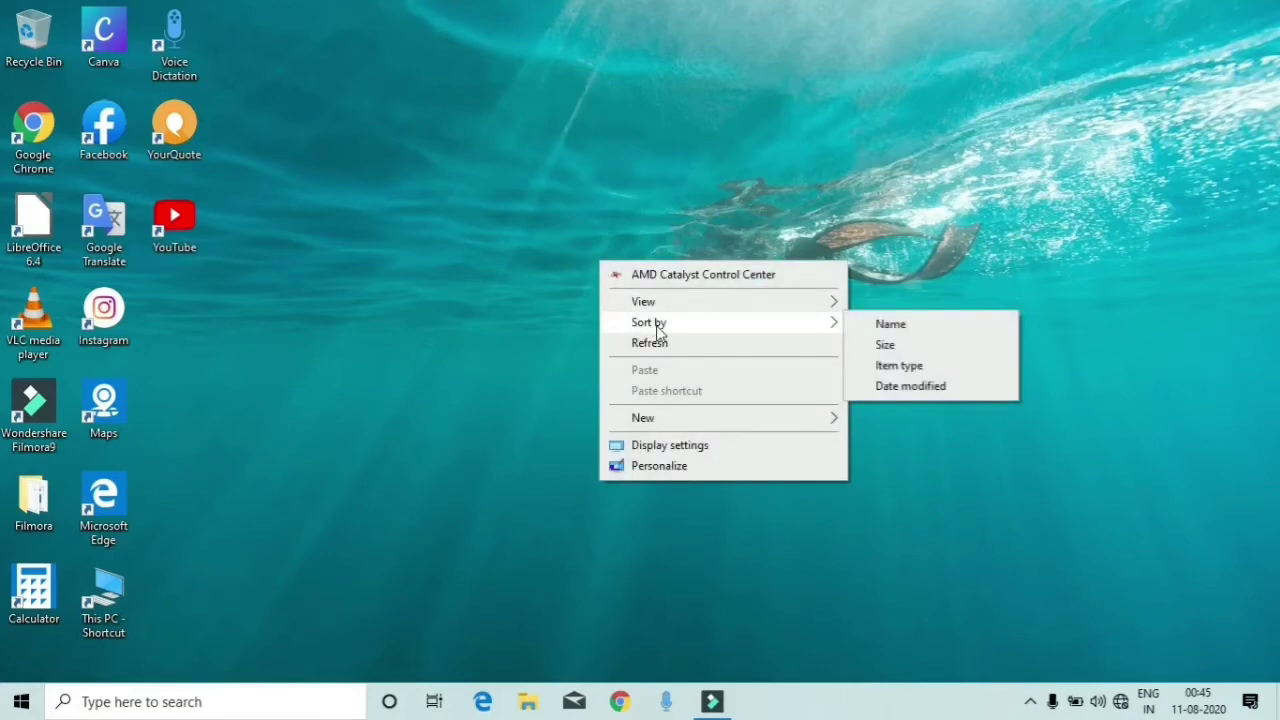
{"action": "left_click", "coordinate": [933, 350]}
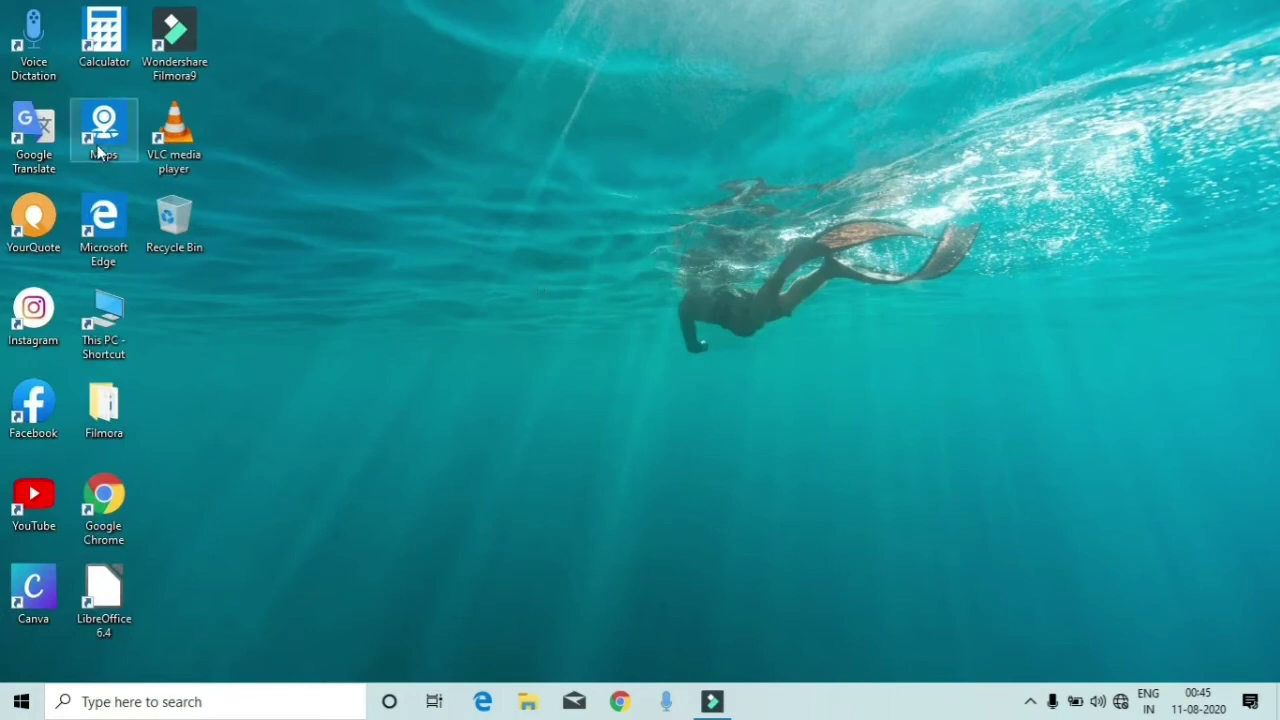
Step: Sort the desktop icons by Item type
{"action": "right_click", "coordinate": [405, 118]}
{"action": "mouse_move", "coordinate": [448, 178]}
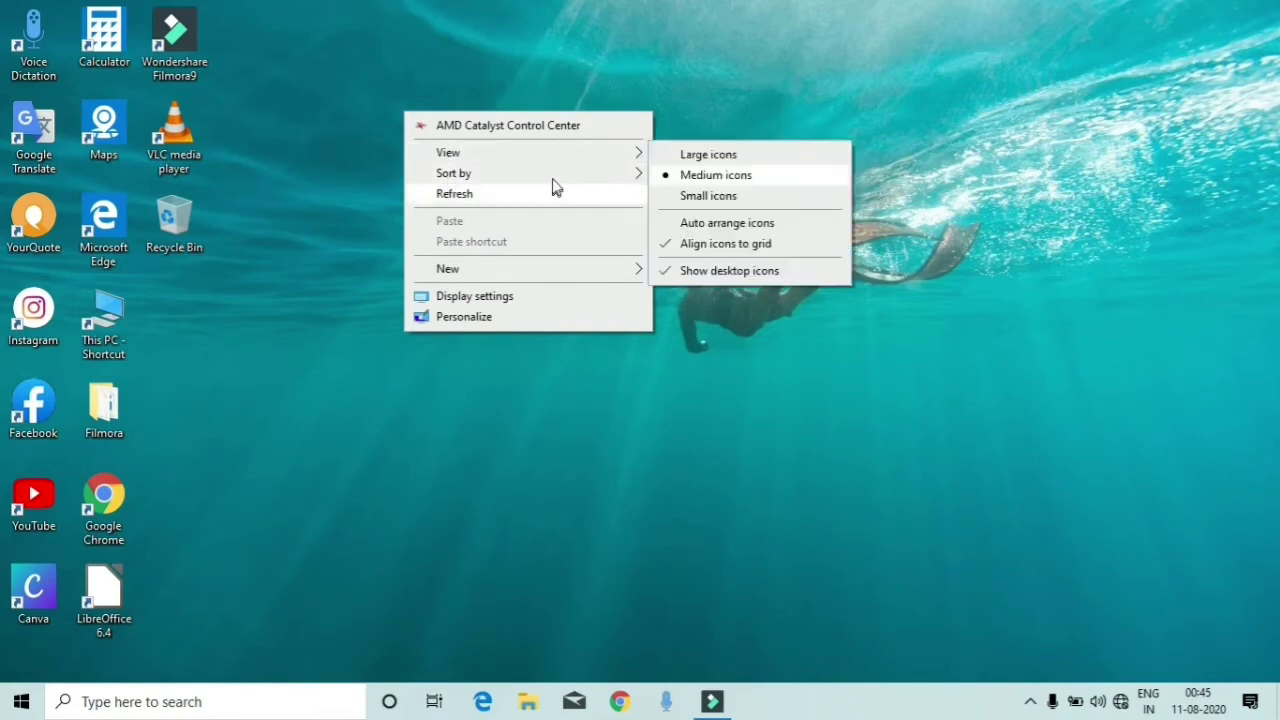
{"action": "mouse_move", "coordinate": [551, 179]}
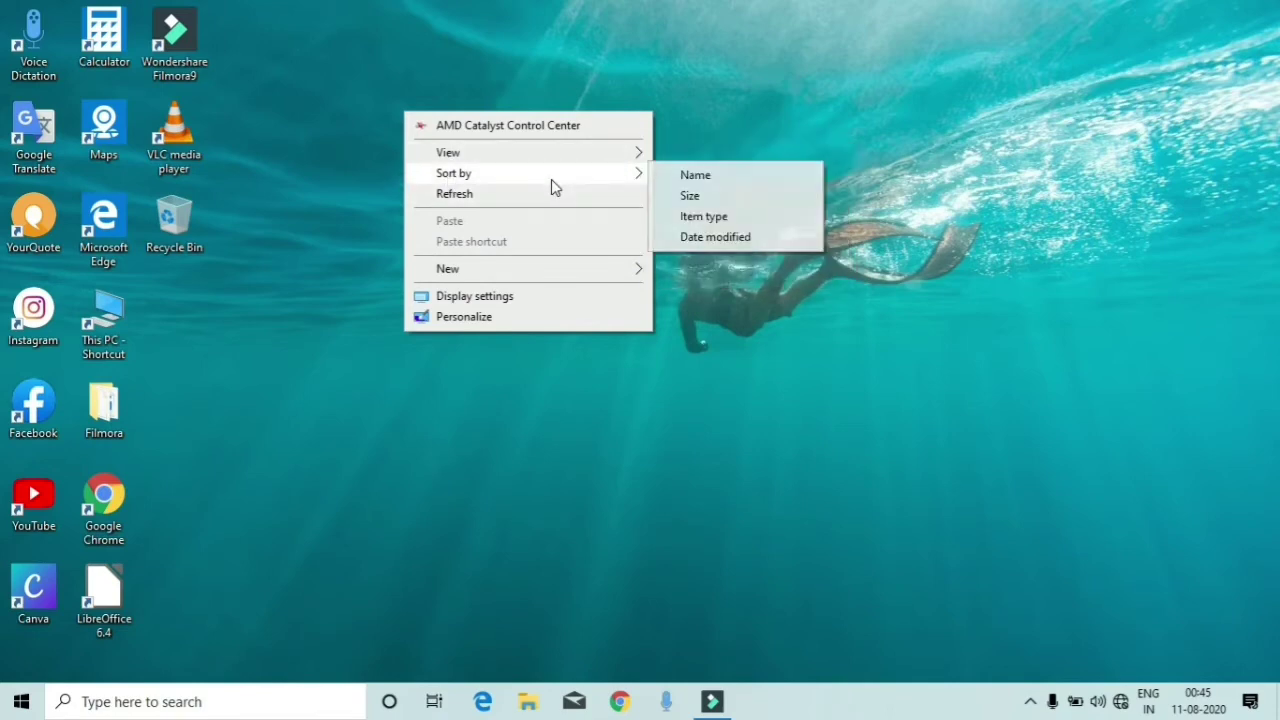
{"action": "left_click", "coordinate": [683, 217]}
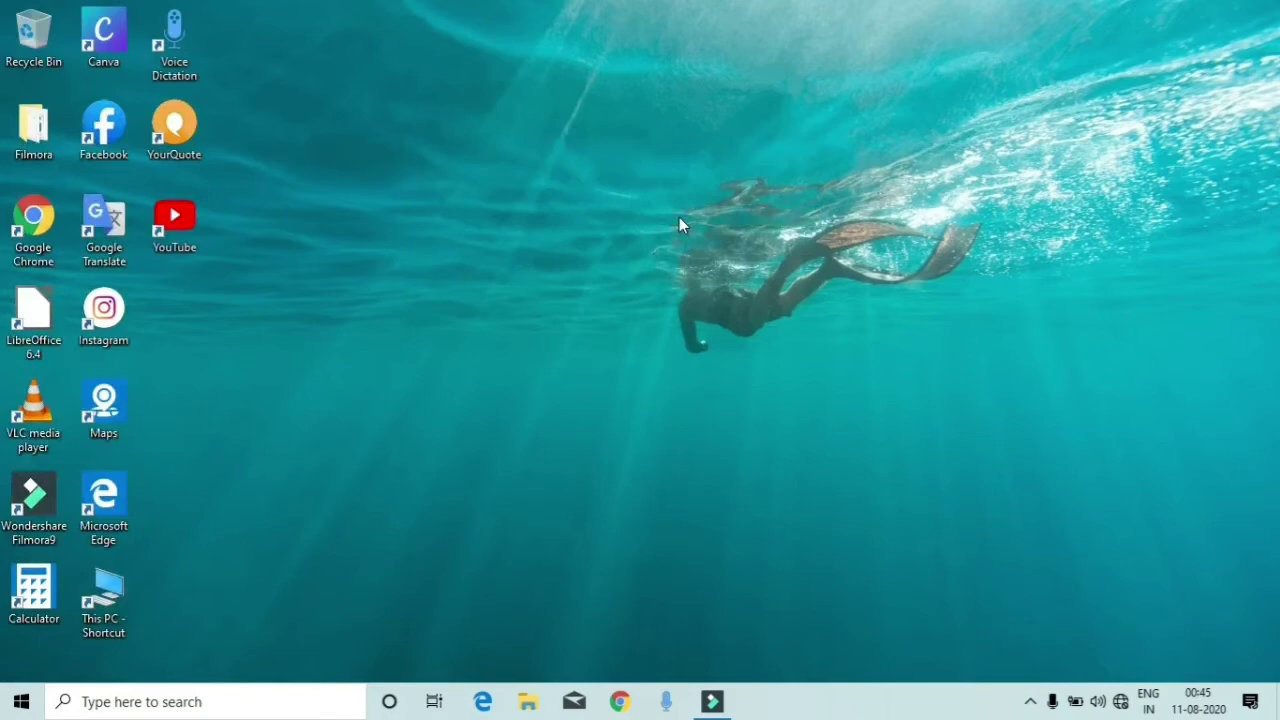
Step: Sort the desktop icons by Date modified and refresh the desktop
{"action": "right_click", "coordinate": [679, 217]}
{"action": "mouse_move", "coordinate": [780, 279]}
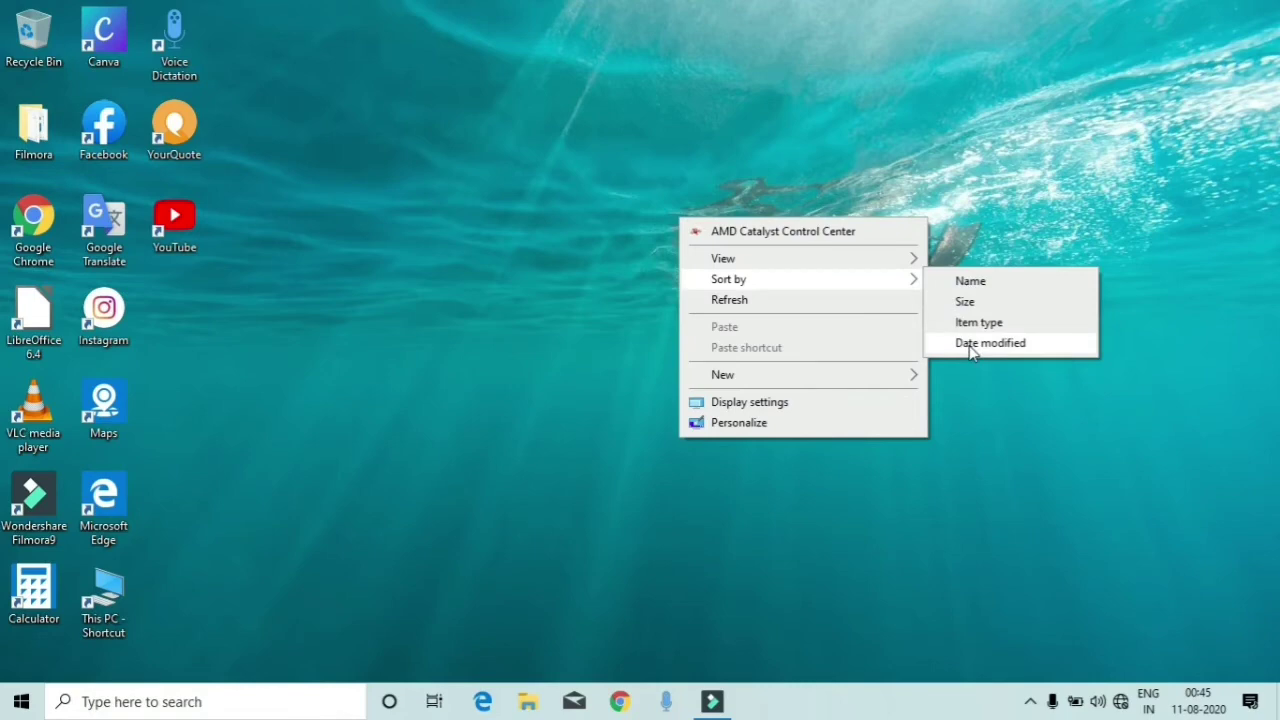
{"action": "left_click", "coordinate": [971, 345]}
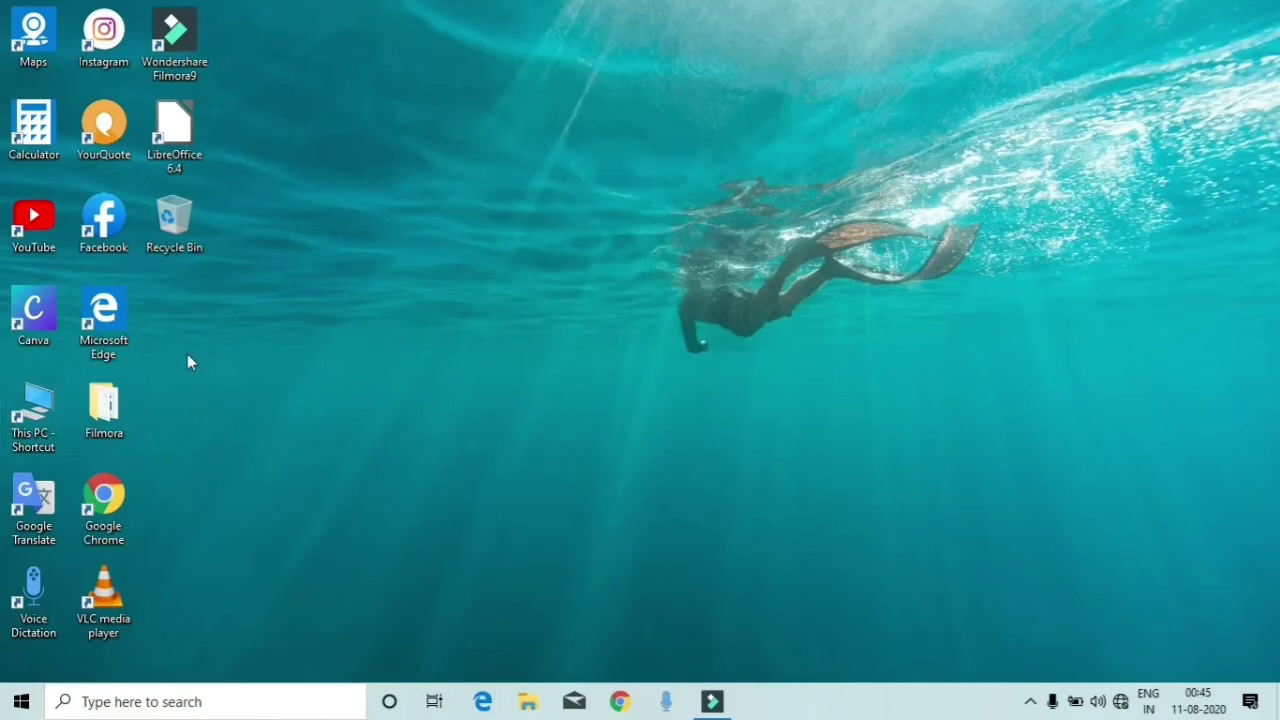
{"action": "right_click", "coordinate": [475, 240]}
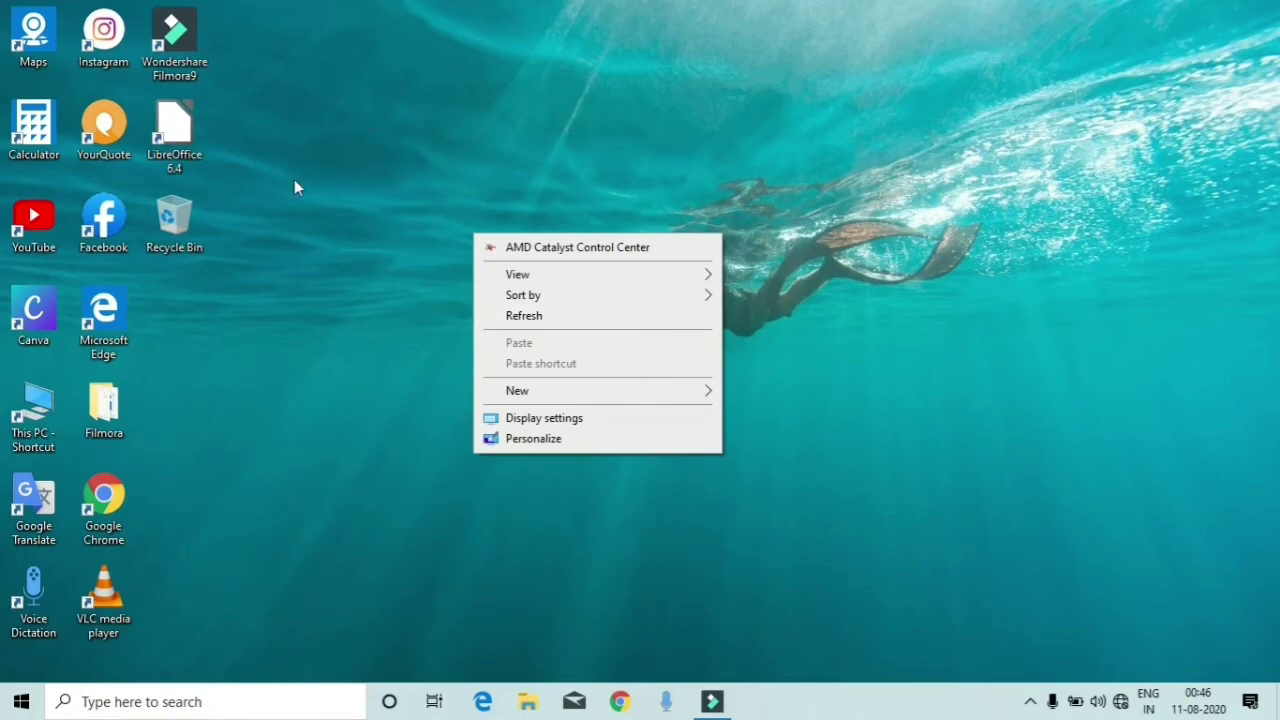
{"action": "left_click", "coordinate": [557, 319]}
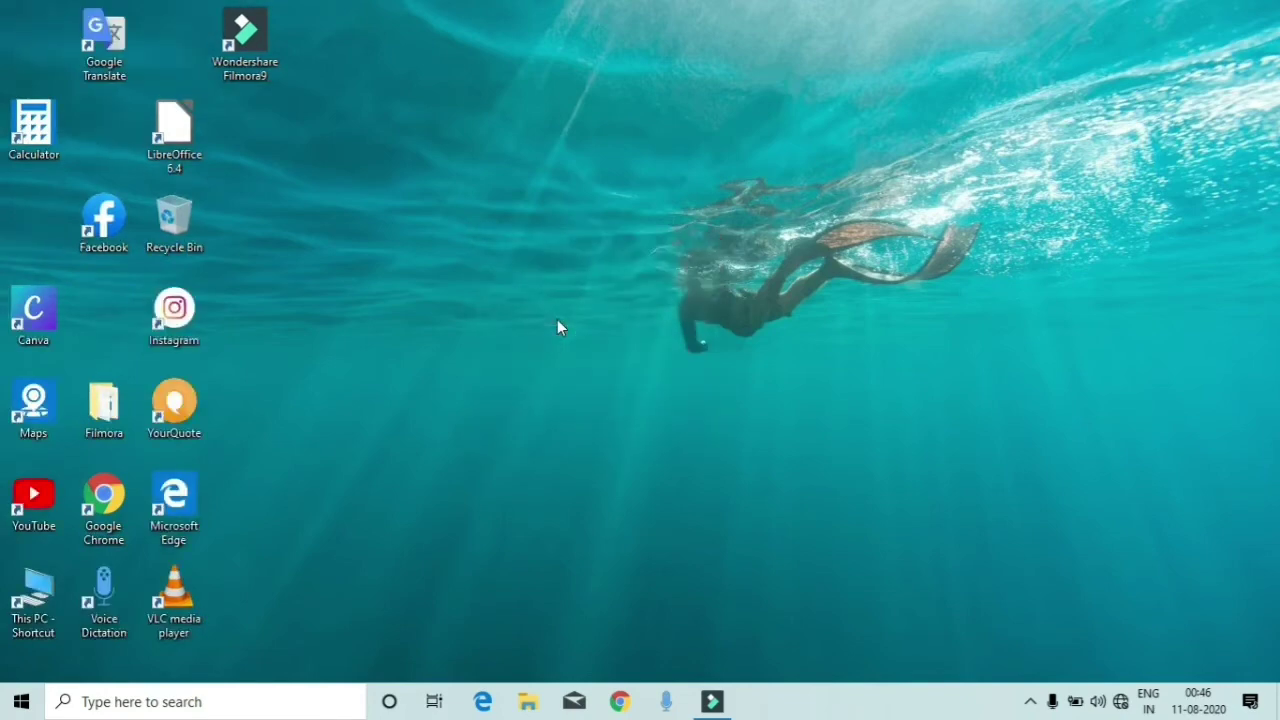
Step: Create a new folder on the empty area of the desktop and keep its default name
{"action": "right_click", "coordinate": [458, 221]}
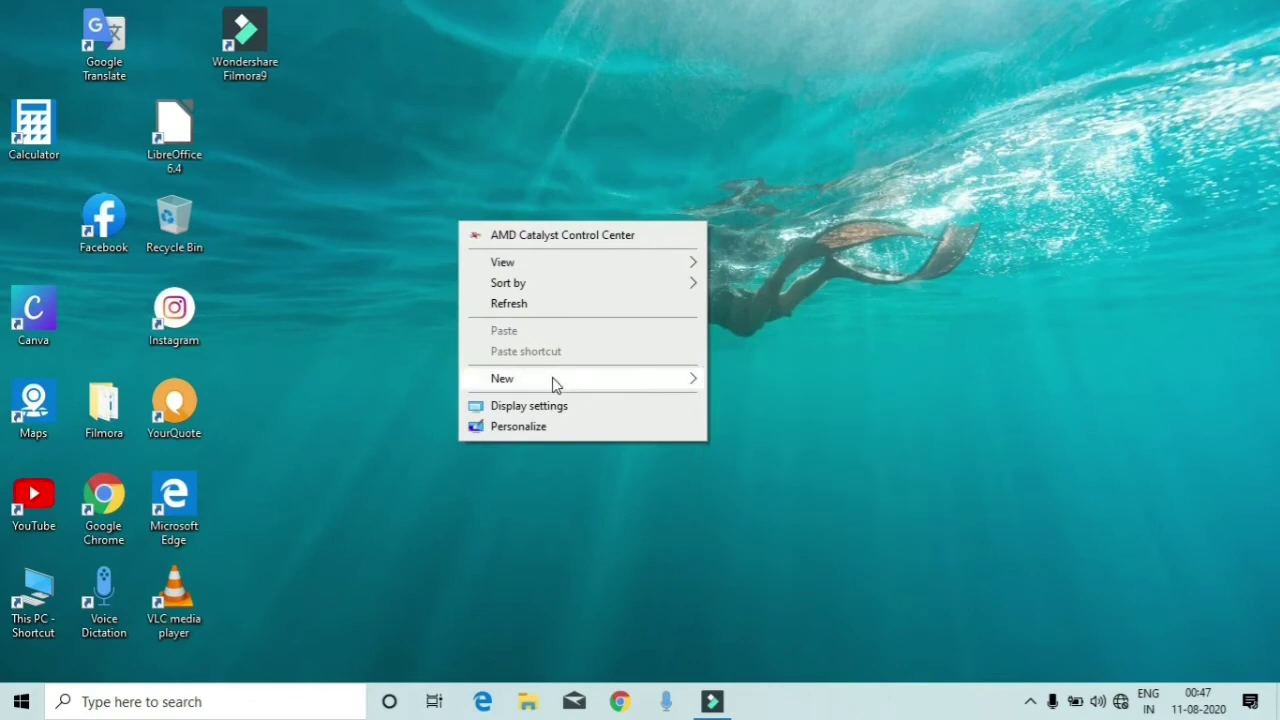
{"action": "mouse_move", "coordinate": [552, 378]}
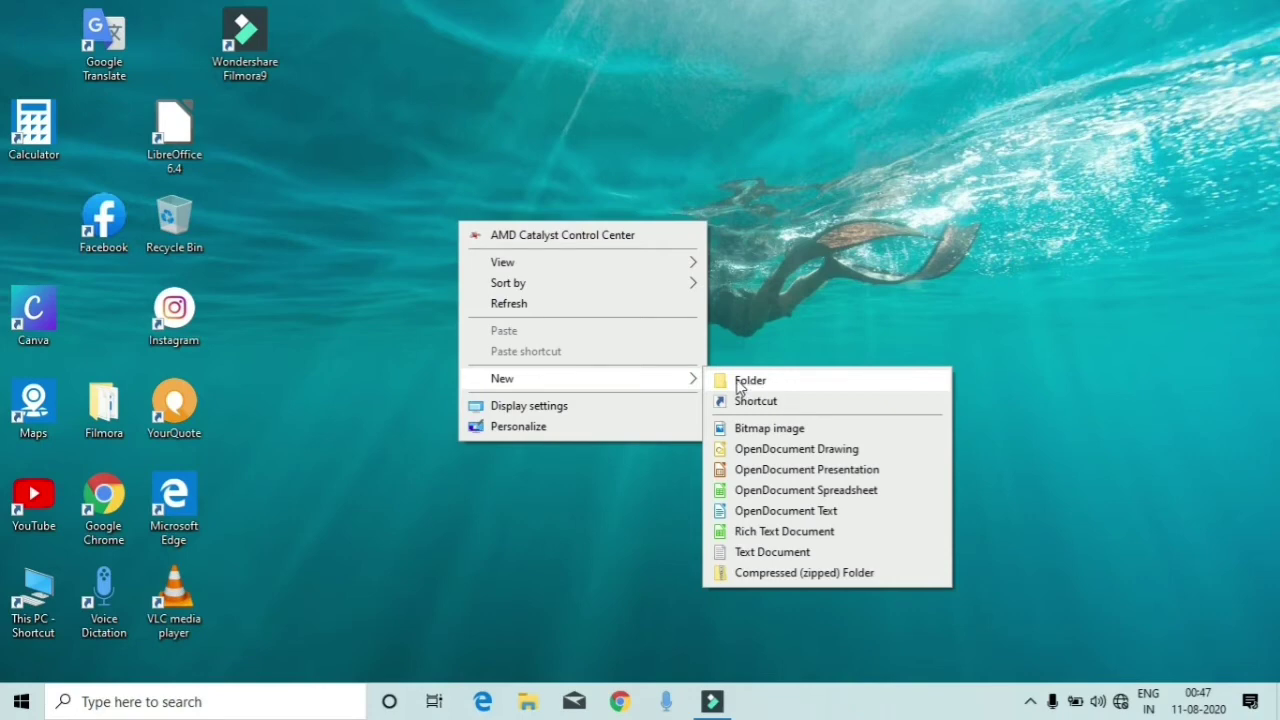
{"action": "left_click", "coordinate": [750, 381]}
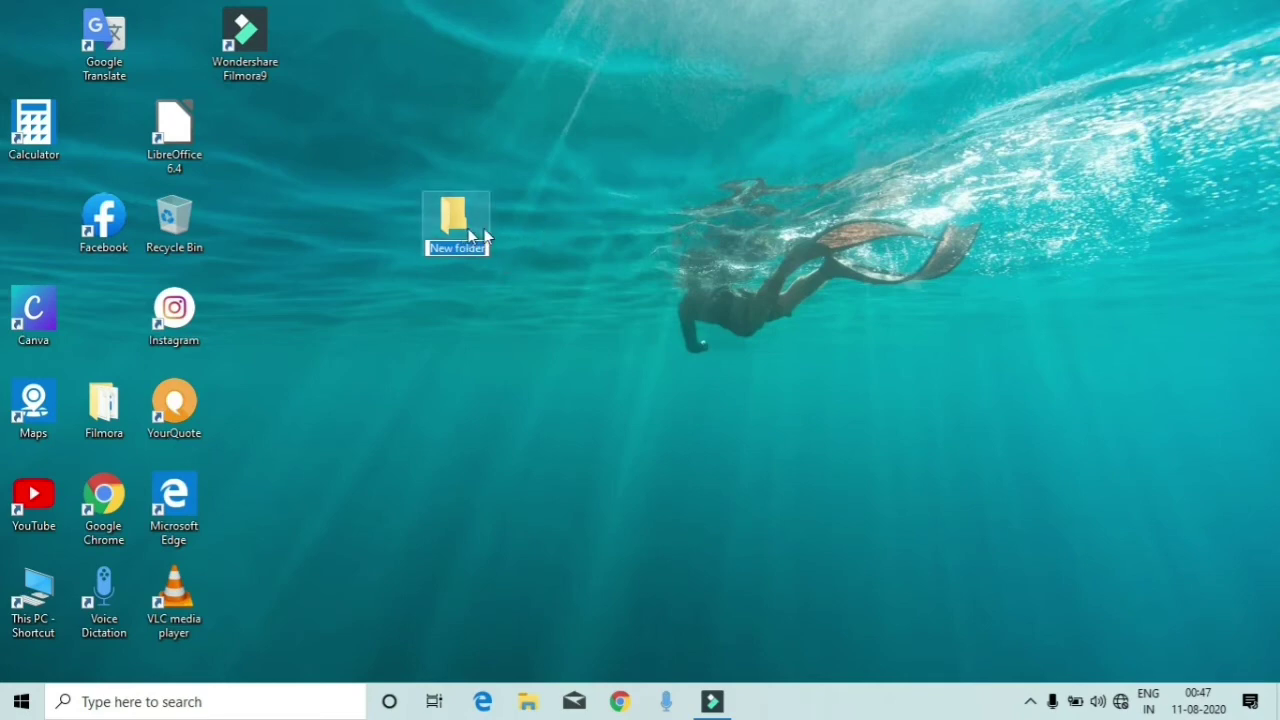
{"action": "left_click", "coordinate": [569, 214]}
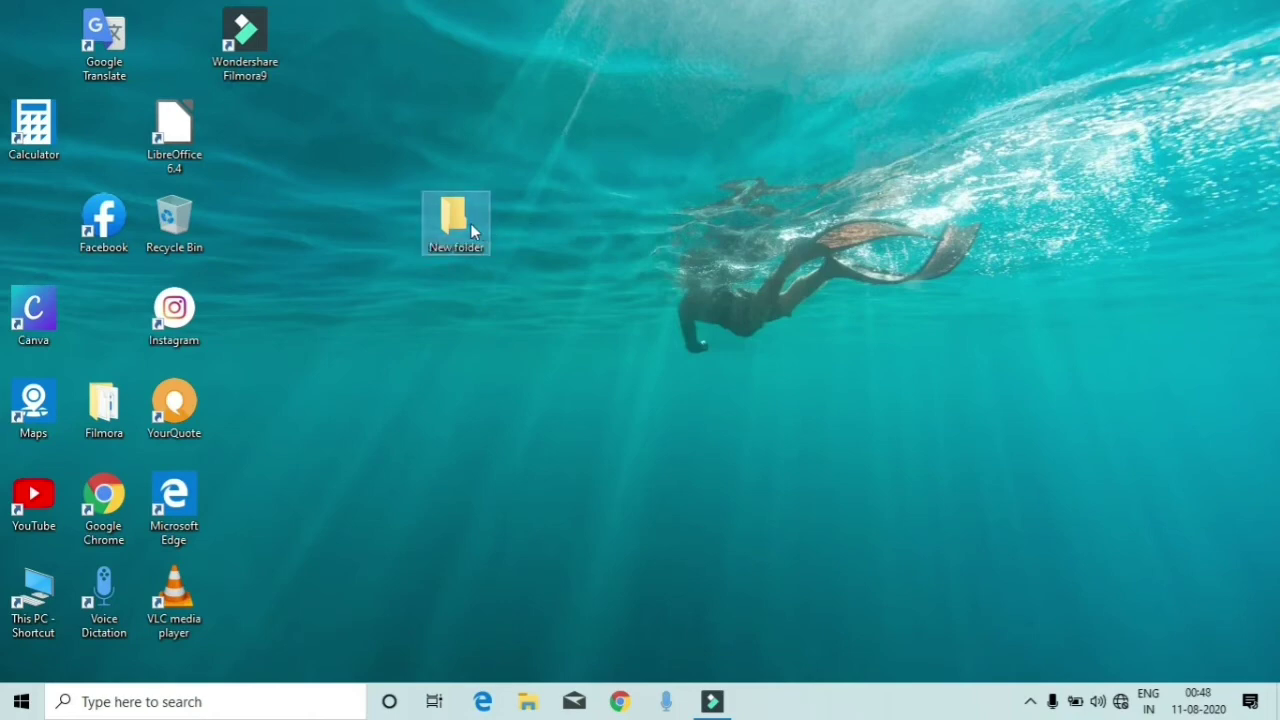
Step: Move the new folder into the same row as the LibreOffice 6.4 icon, one column beyond Wondershare Filmora9
{"action": "left_click_drag", "start_coordinate": [471, 223], "coordinate": [284, 176]}
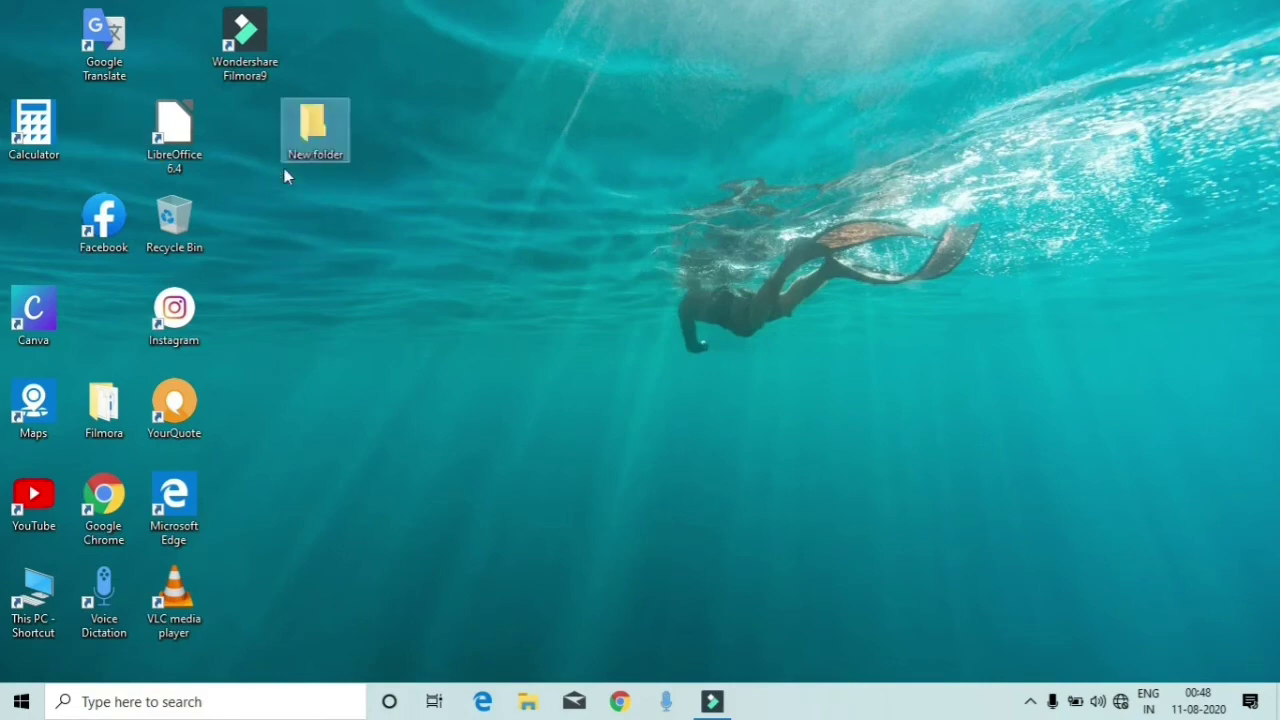
{"action": "left_click", "coordinate": [574, 89]}
{"action": "left_click", "coordinate": [313, 125]}
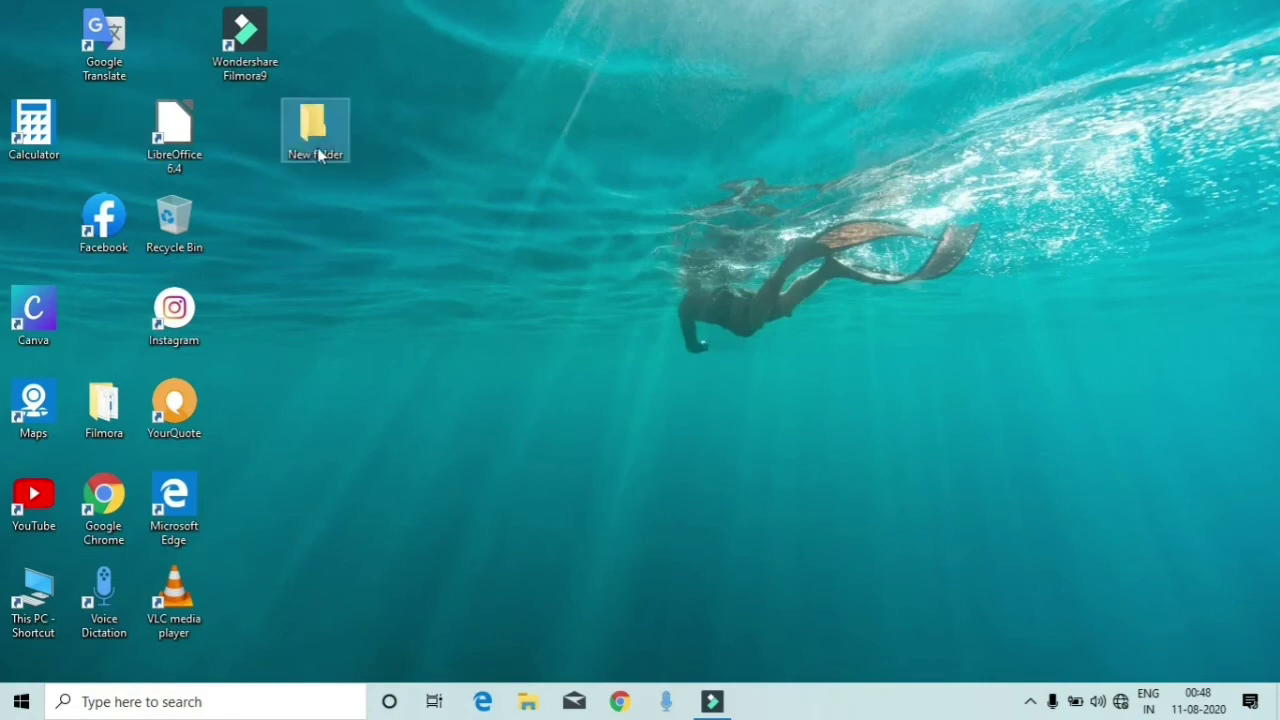
{"action": "left_click", "coordinate": [500, 200]}
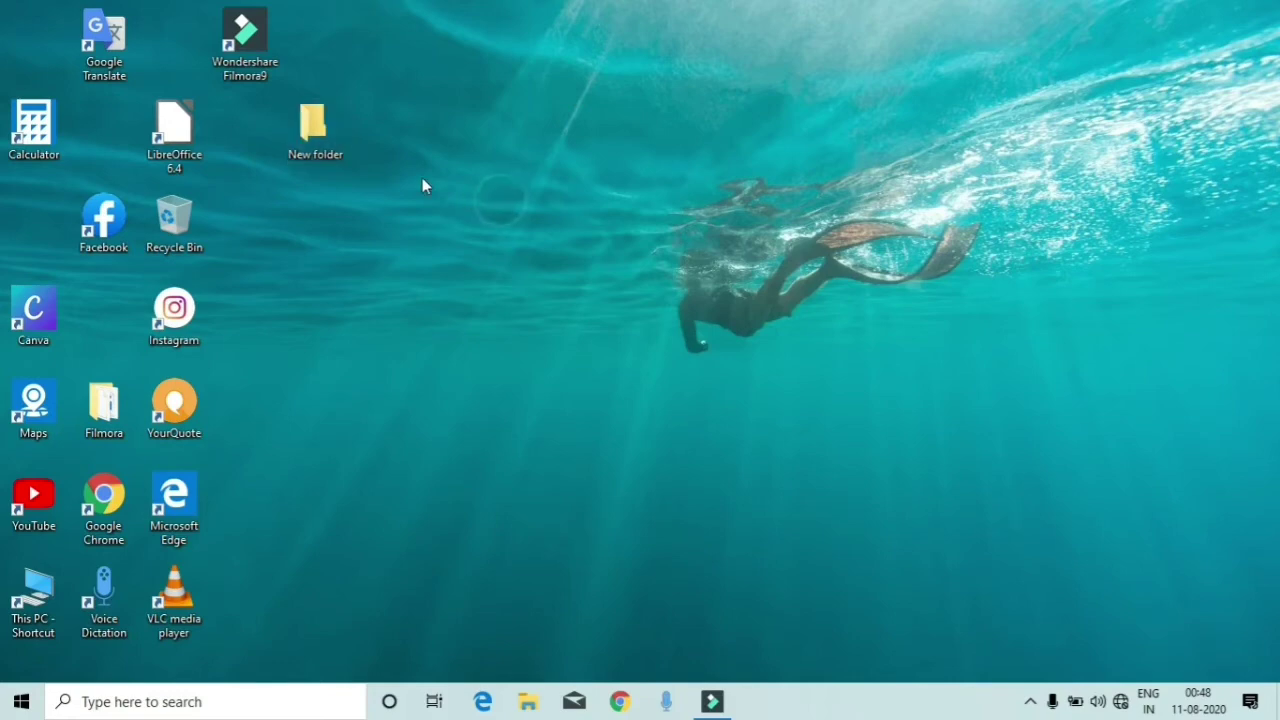
Step: Rename the new desktop folder as RAM
{"action": "left_click", "coordinate": [325, 155]}
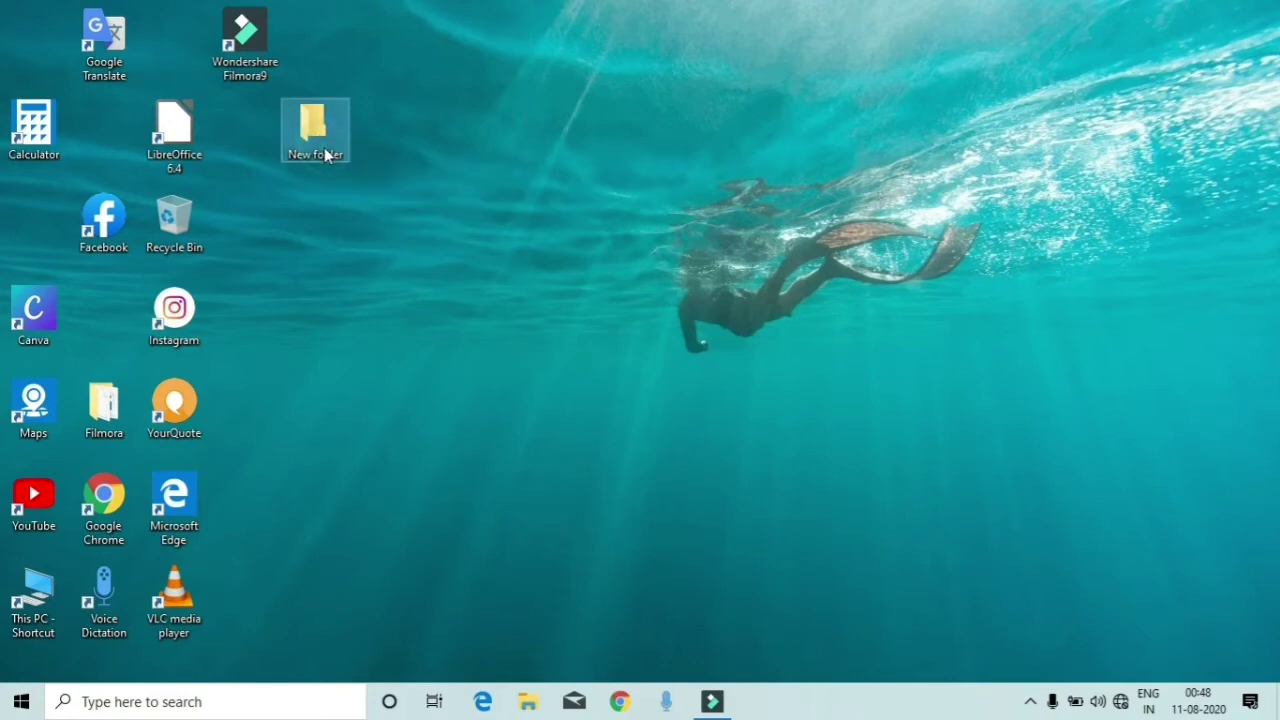
{"action": "right_click", "coordinate": [325, 155]}
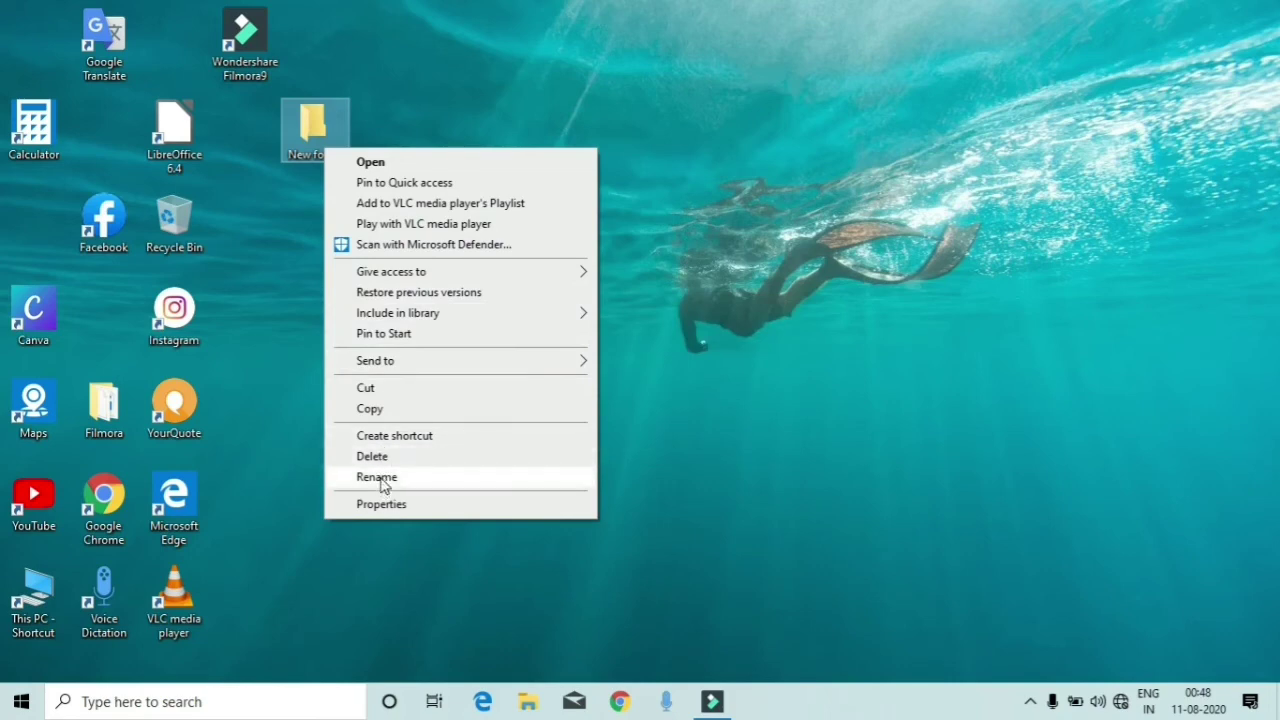
{"action": "left_click", "coordinate": [378, 478]}
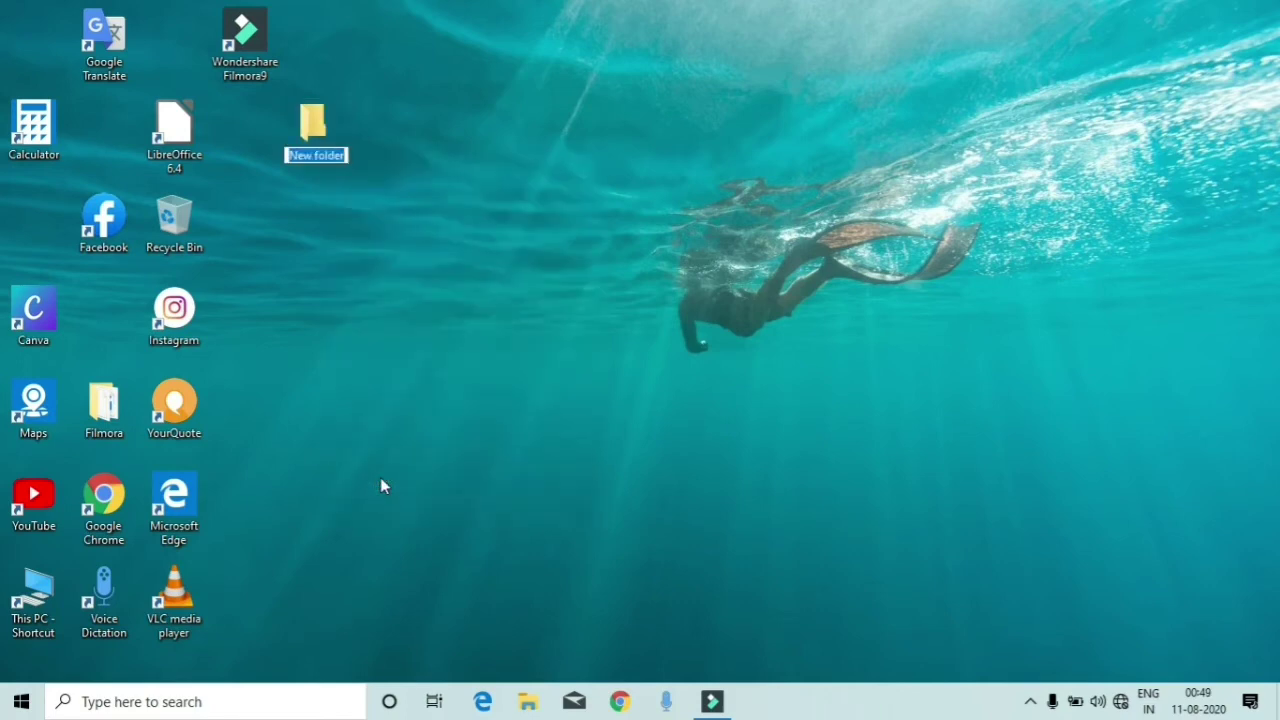
{"action": "key", "text": "BackSpace"}
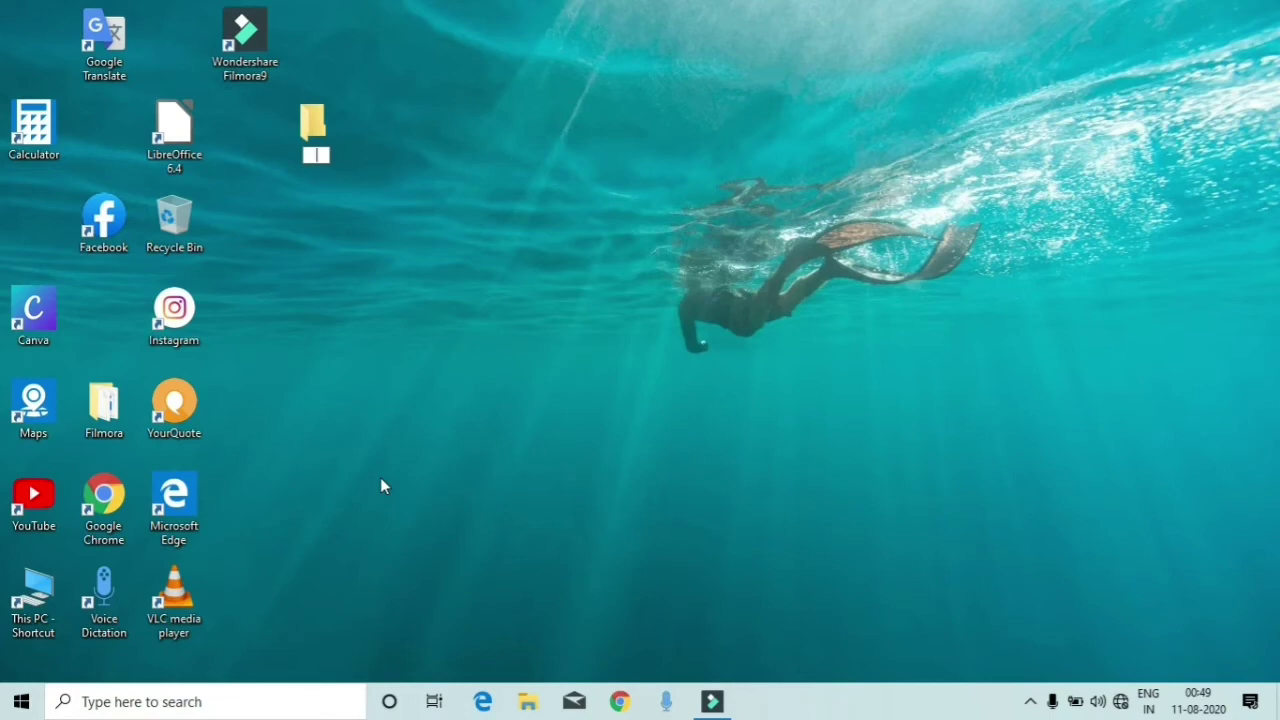
{"action": "type", "text": "RAM"}
{"action": "left_click", "coordinate": [368, 127]}
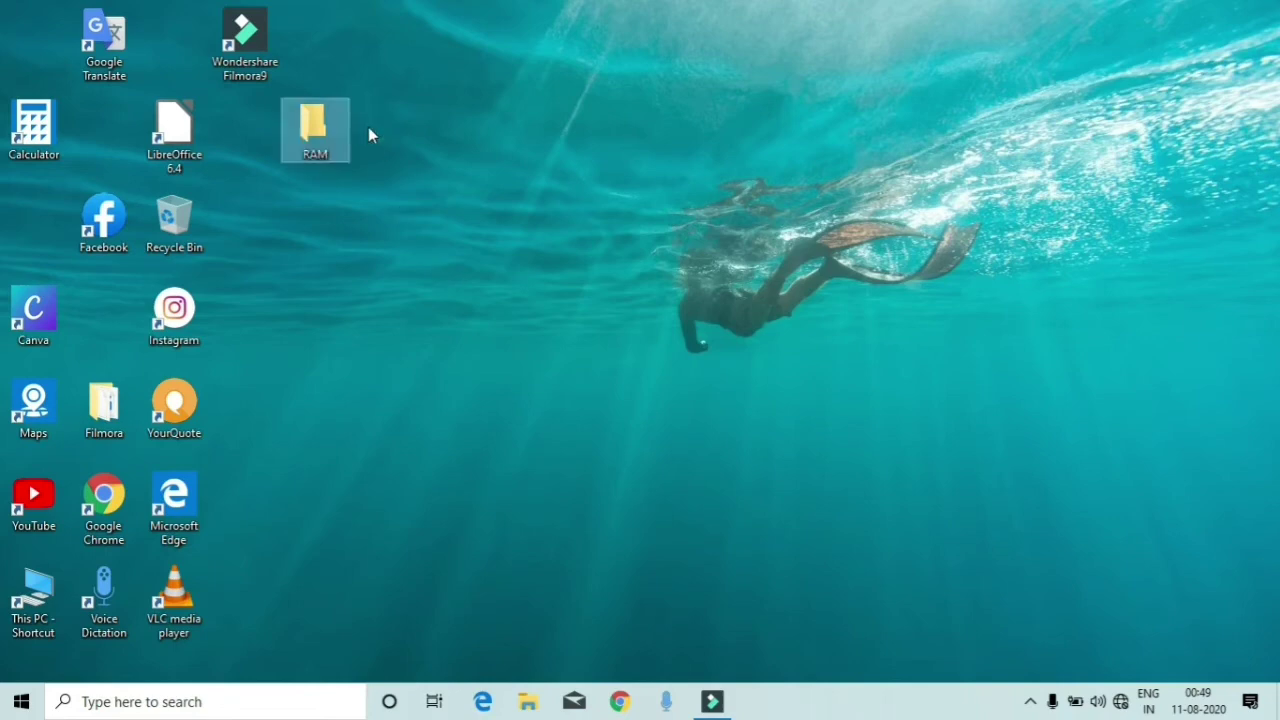
{"action": "left_click", "coordinate": [466, 203]}
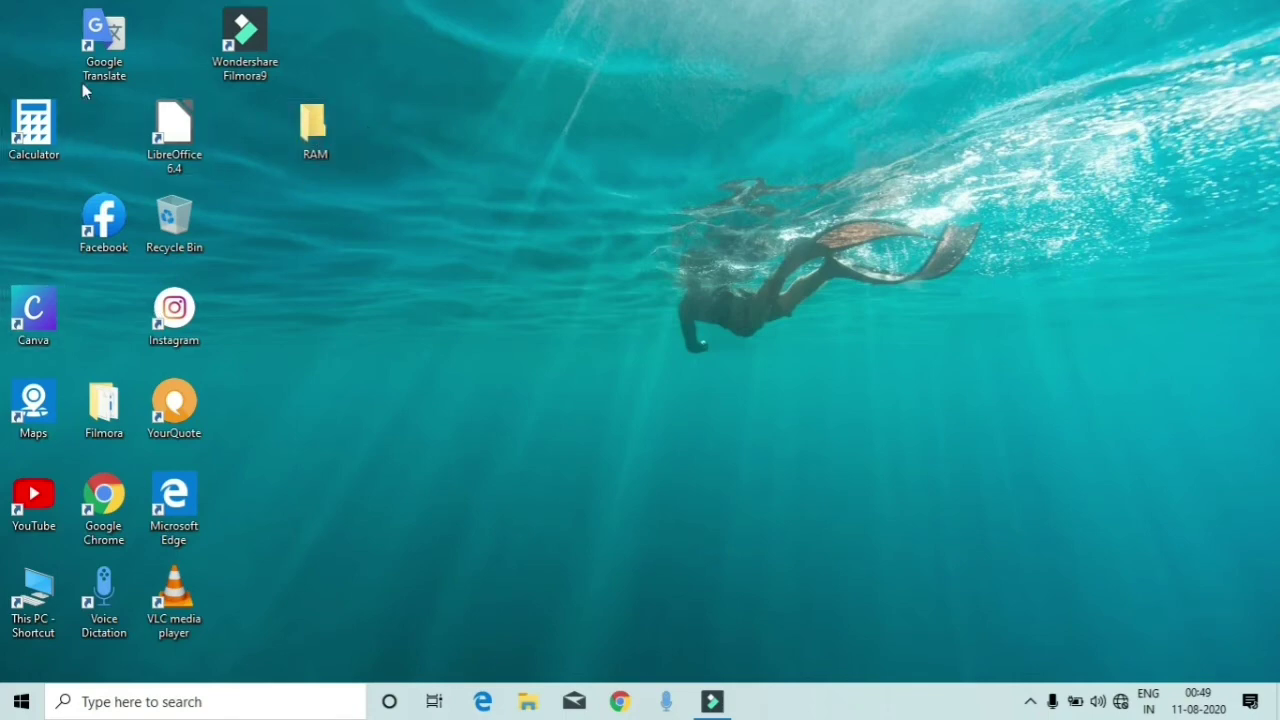
Step: Delete the RAM folder from the desktop
{"action": "left_click", "coordinate": [309, 131]}
{"action": "left_click", "coordinate": [322, 131]}
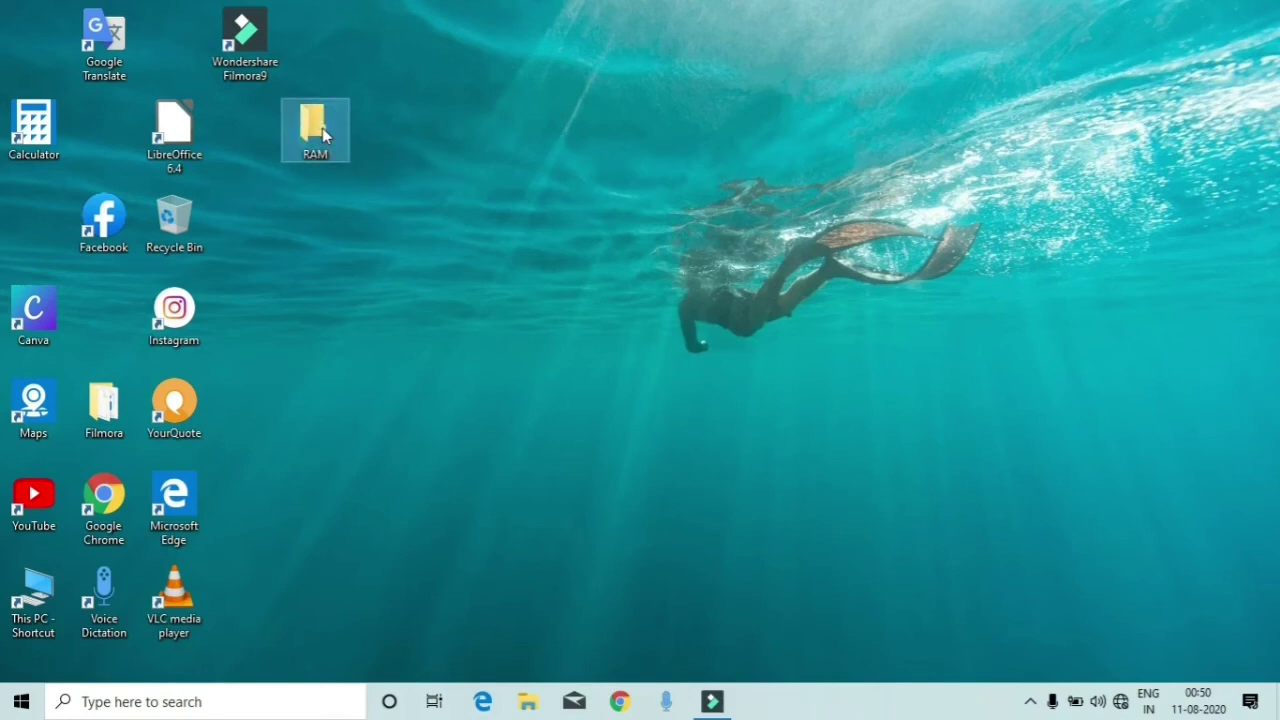
{"action": "right_click", "coordinate": [322, 128]}
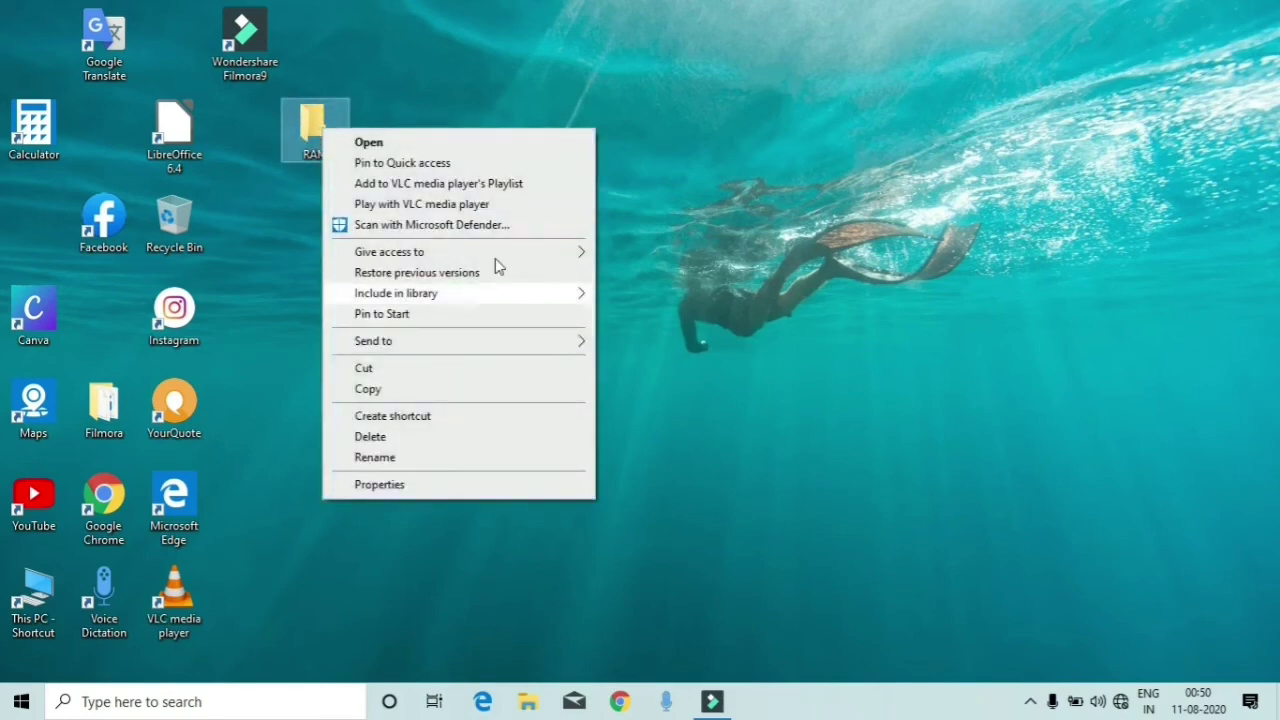
{"action": "left_click", "coordinate": [357, 442]}
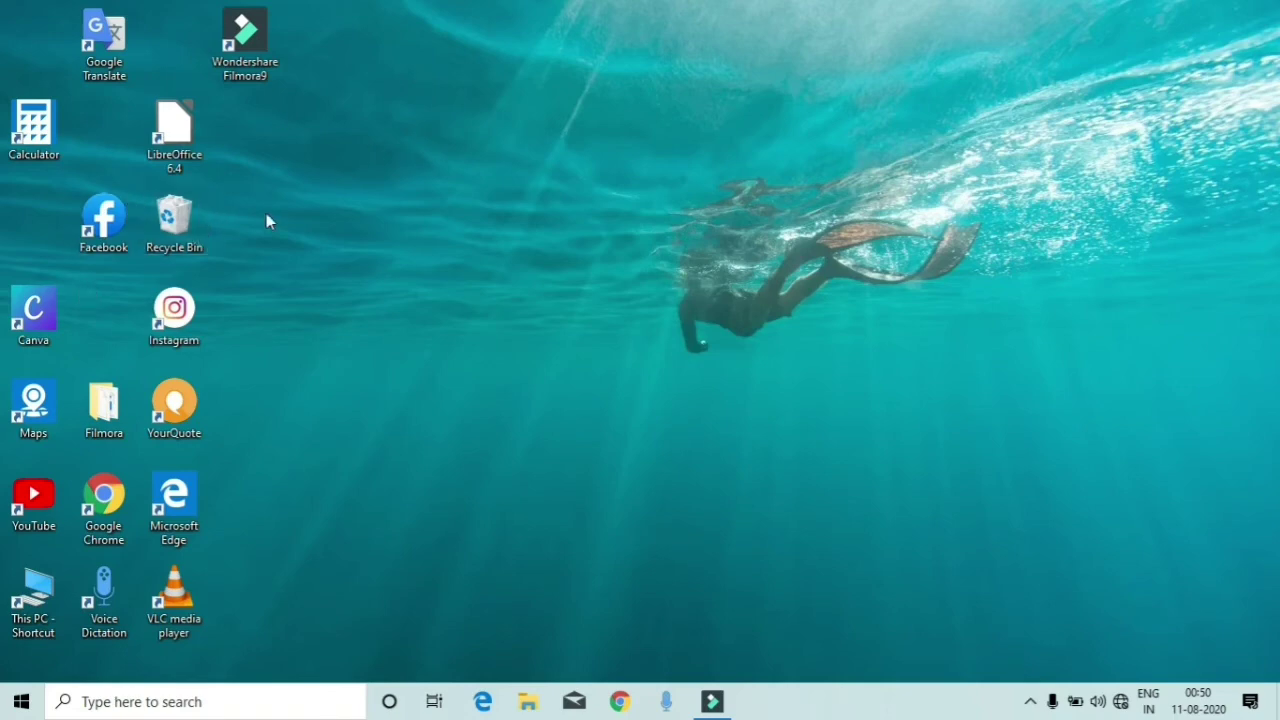
Step: Open the Recycle Bin and view the properties of the deleted RAM folder
{"action": "double_click", "coordinate": [174, 215]}
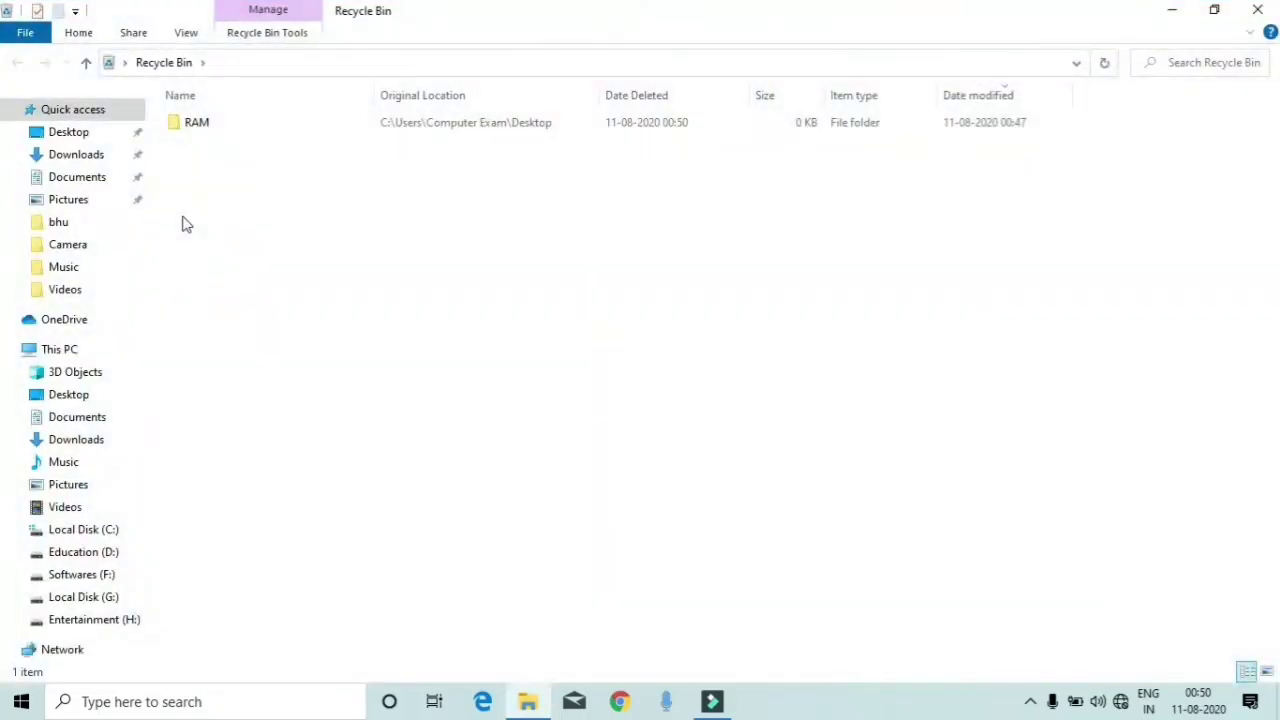
{"action": "left_click", "coordinate": [250, 135]}
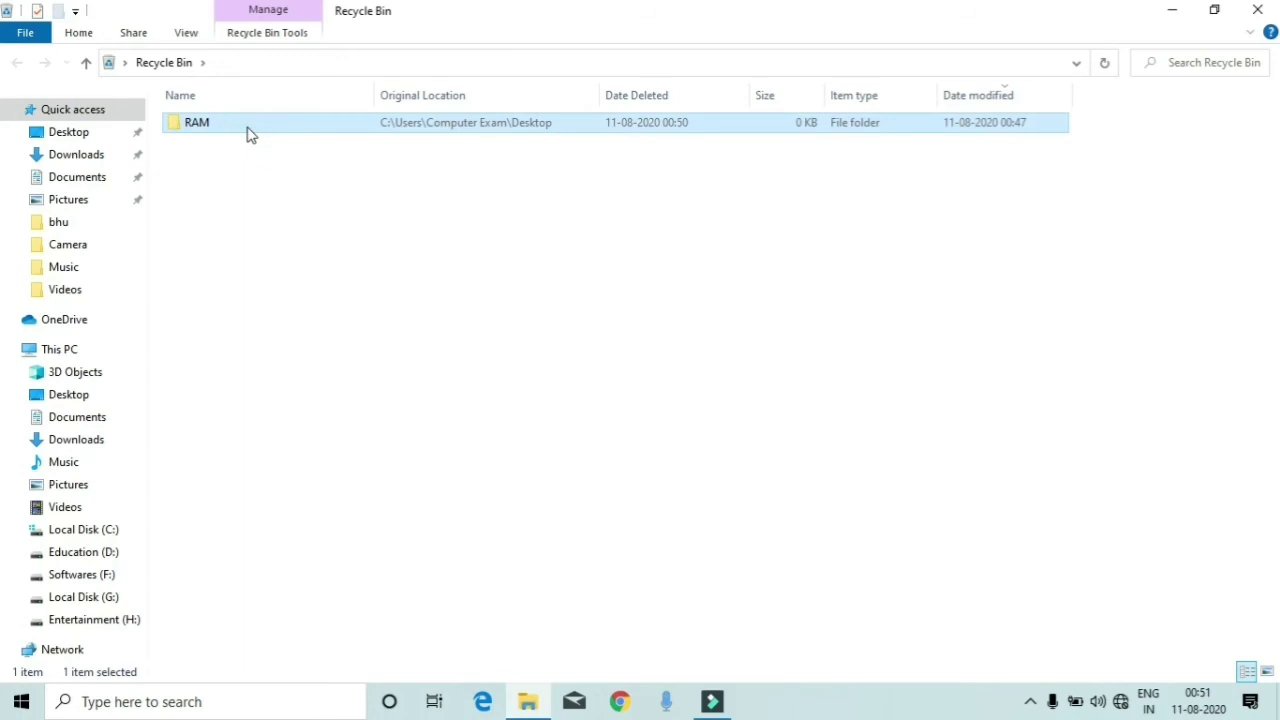
{"action": "right_click", "coordinate": [249, 133]}
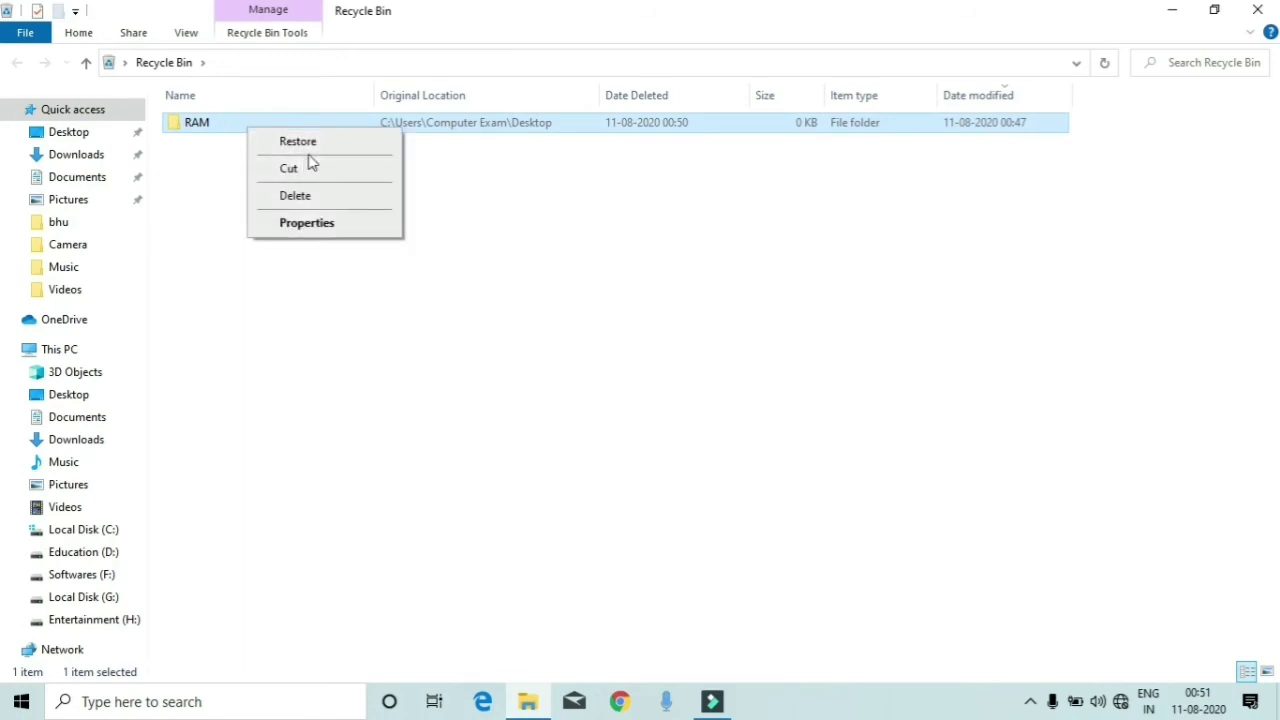
{"action": "left_click", "coordinate": [300, 223]}
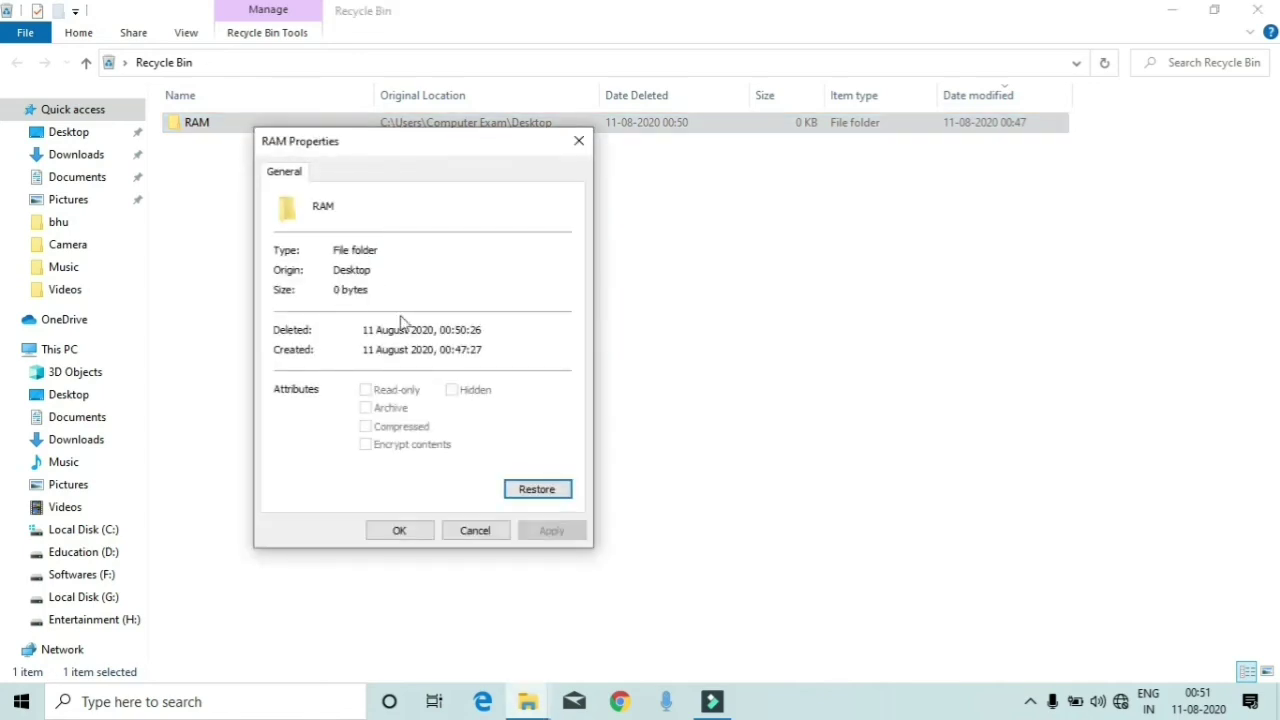
{"action": "left_click", "coordinate": [465, 531]}
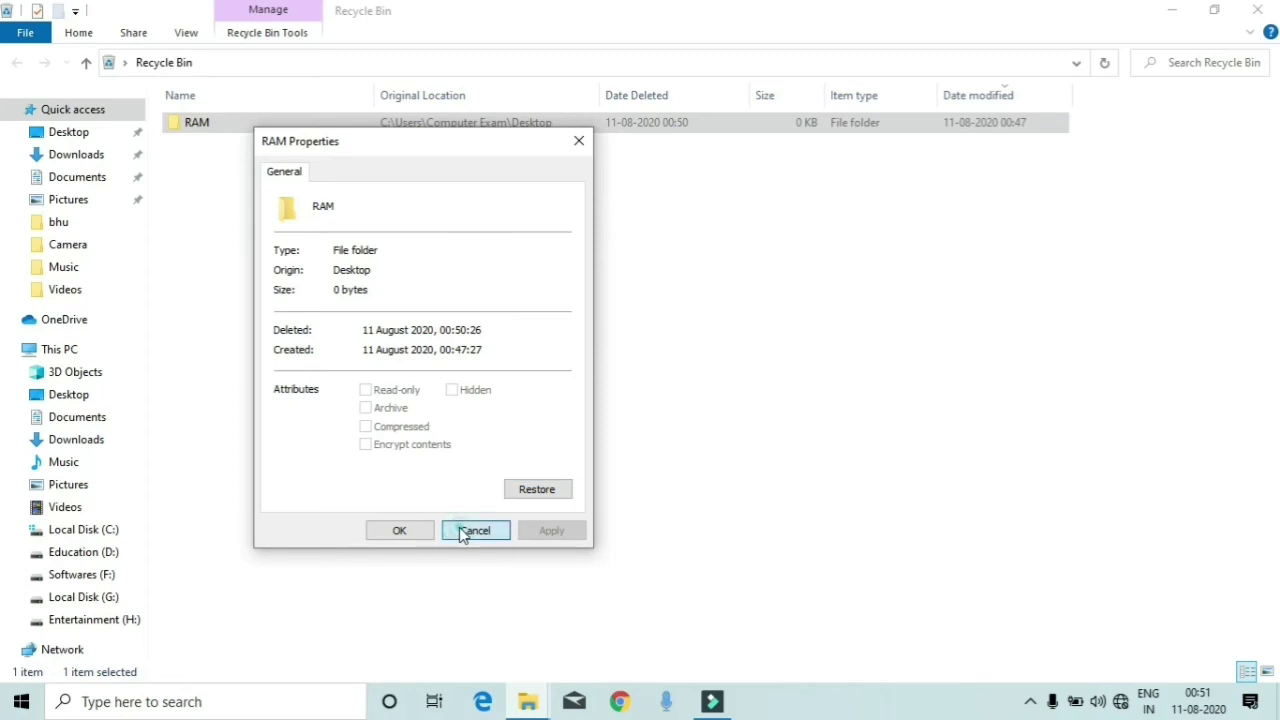
Step: Restore the RAM folder from the Recycle Bin and close the Recycle Bin window
{"action": "right_click", "coordinate": [197, 133]}
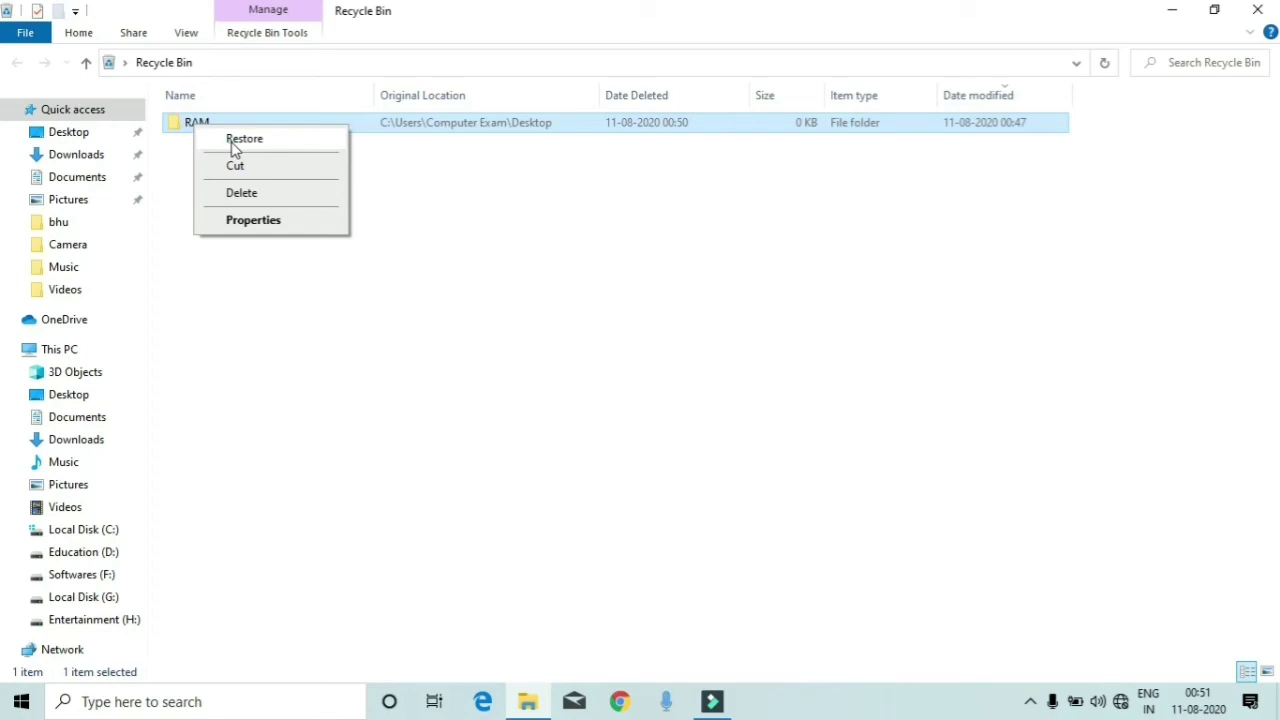
{"action": "left_click", "coordinate": [234, 140]}
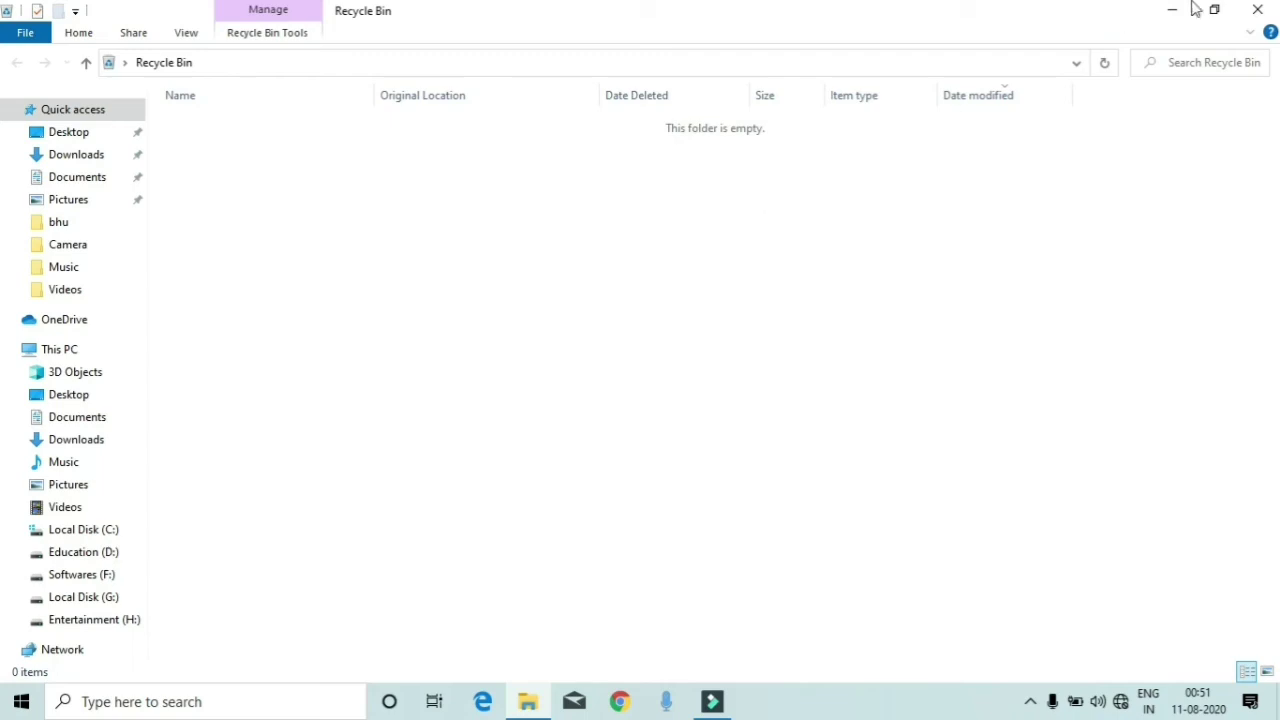
{"action": "left_click", "coordinate": [1259, 10]}
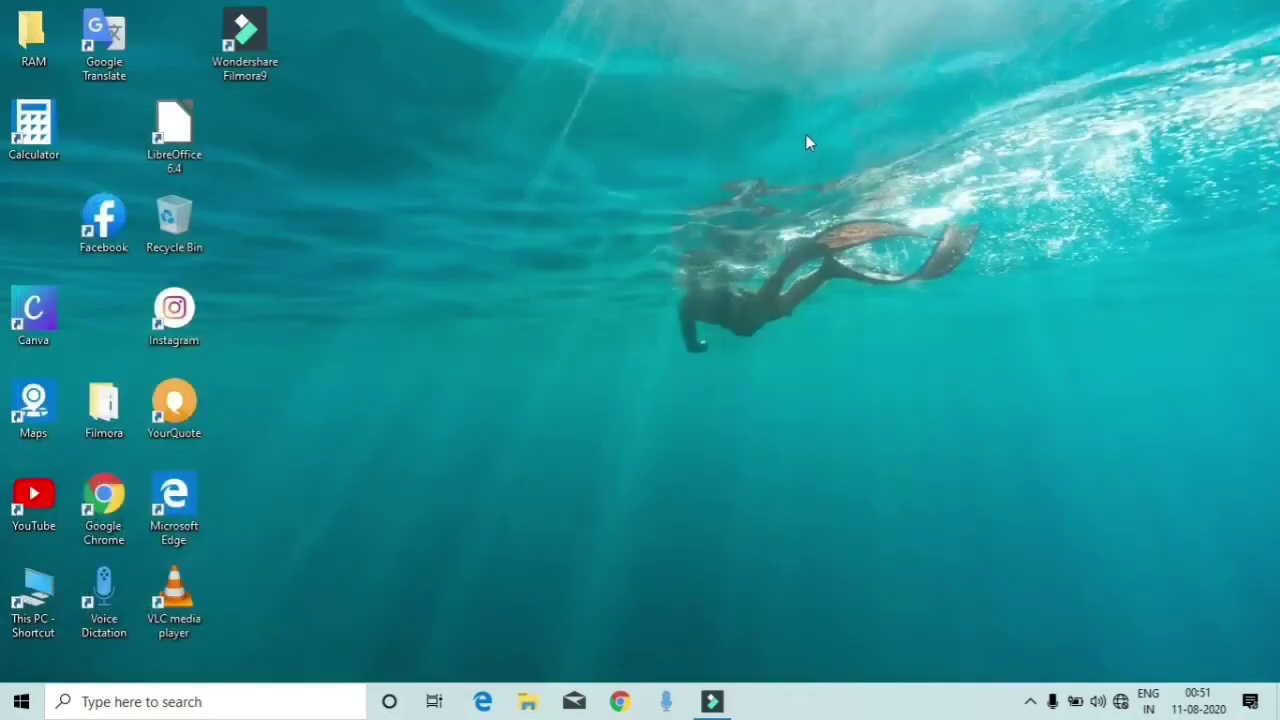
Step: Open the RAM folder on the desktop and create a new subfolder in it, keeping the default name
{"action": "double_click", "coordinate": [30, 55]}
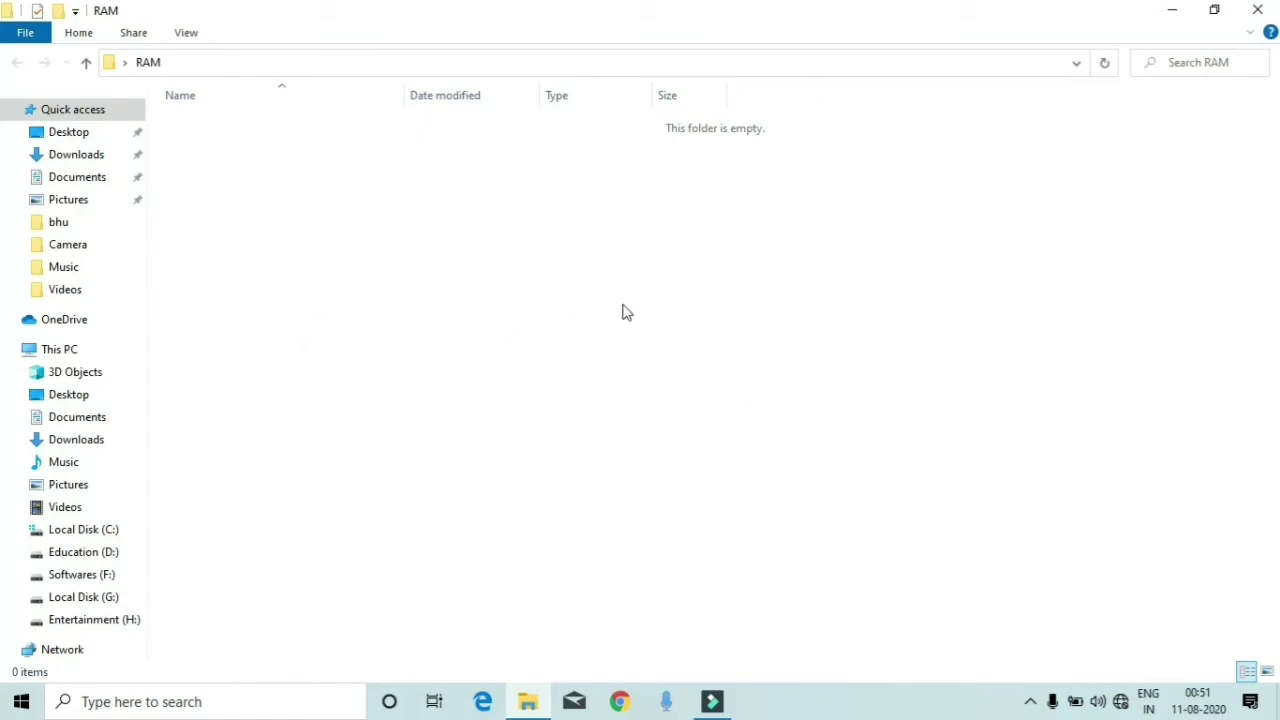
{"action": "right_click", "coordinate": [596, 242]}
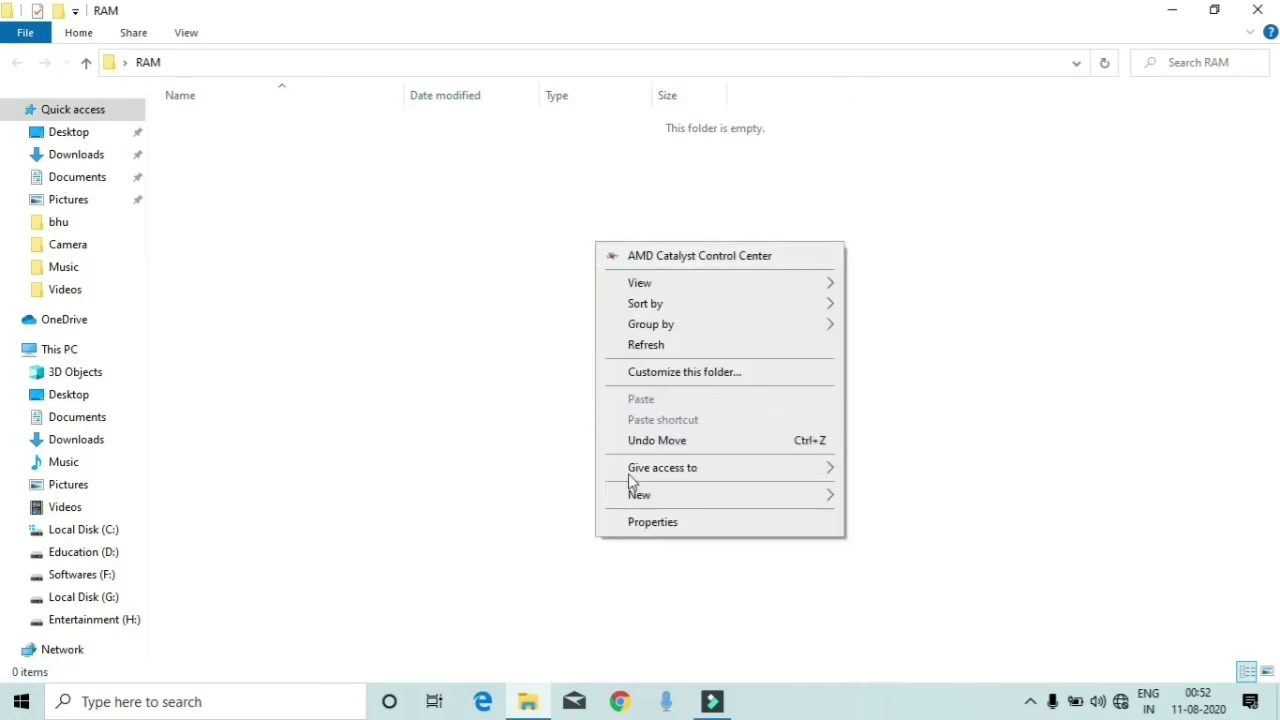
{"action": "mouse_move", "coordinate": [640, 500]}
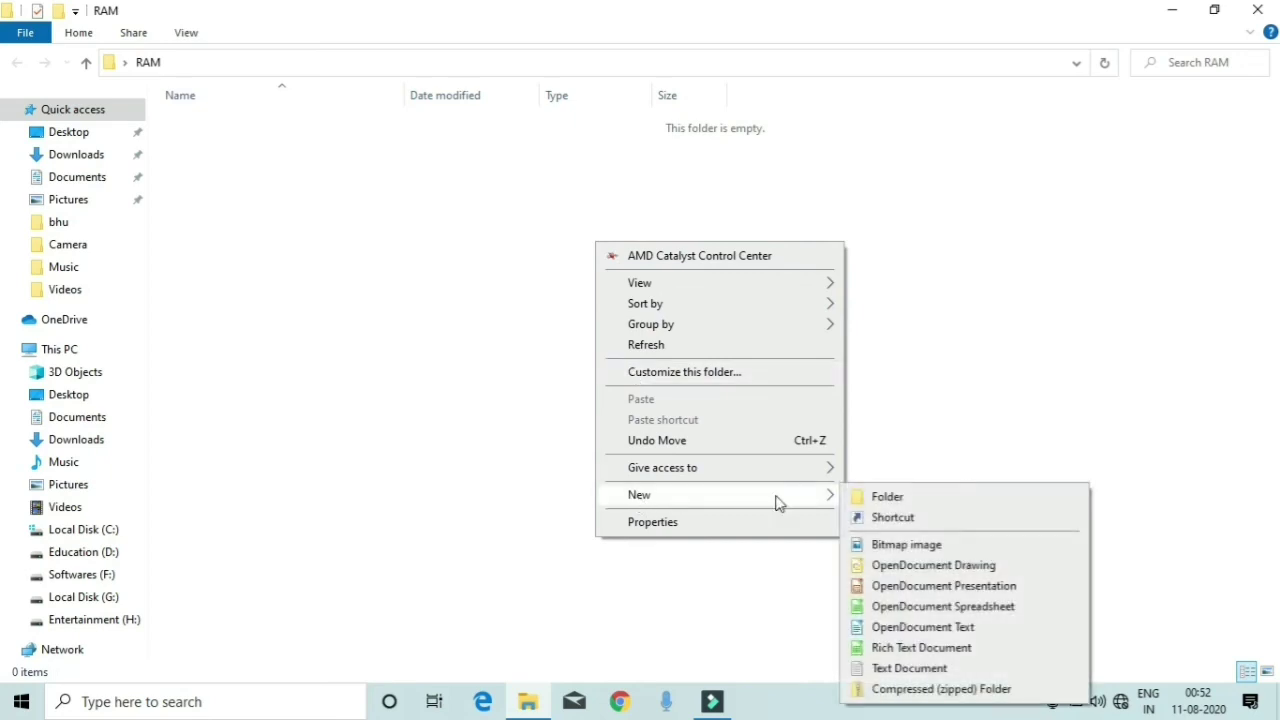
{"action": "left_click", "coordinate": [884, 497]}
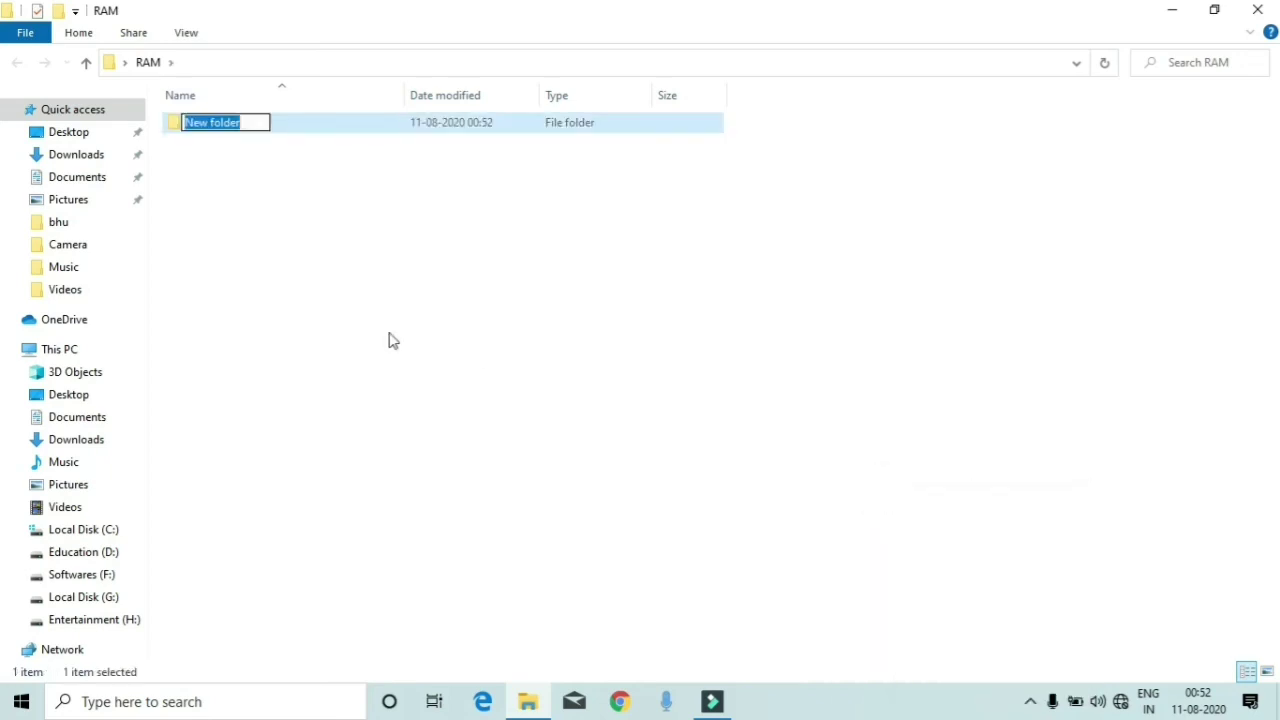
{"action": "left_click", "coordinate": [420, 190]}
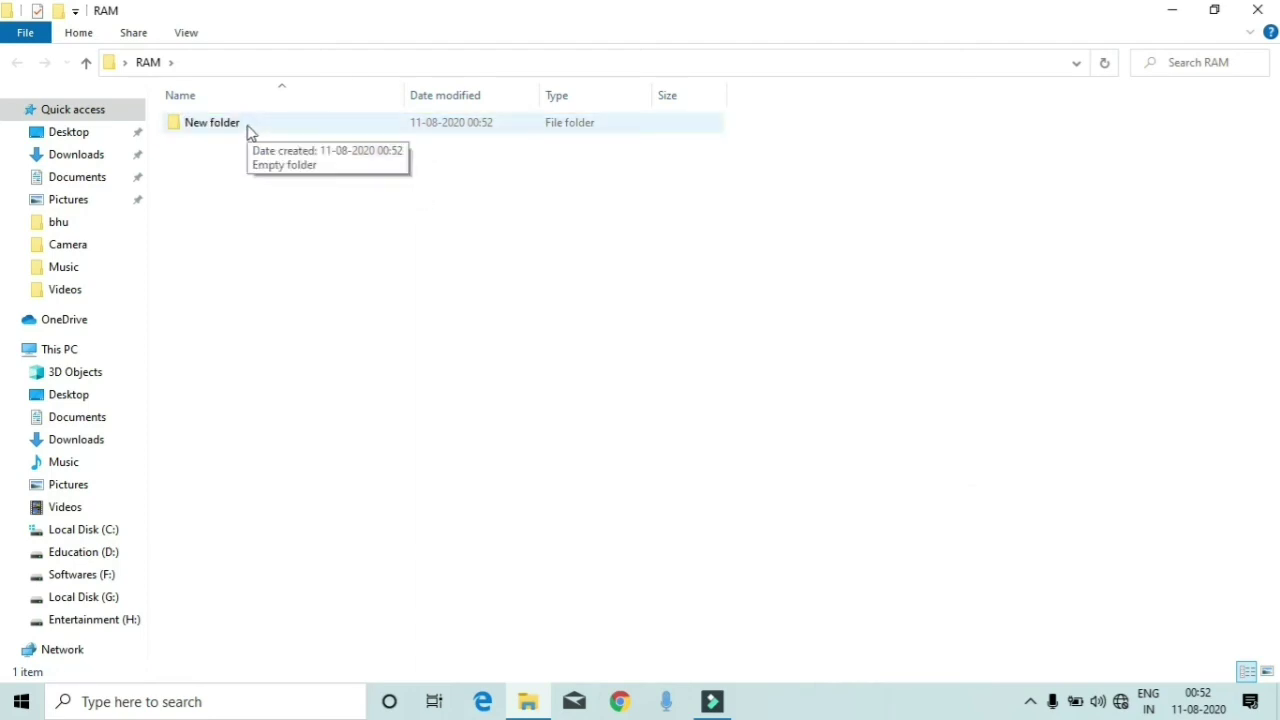
Step: Rename the subfolder inside RAM as SHAYAM and close the folder window
{"action": "left_click", "coordinate": [250, 133]}
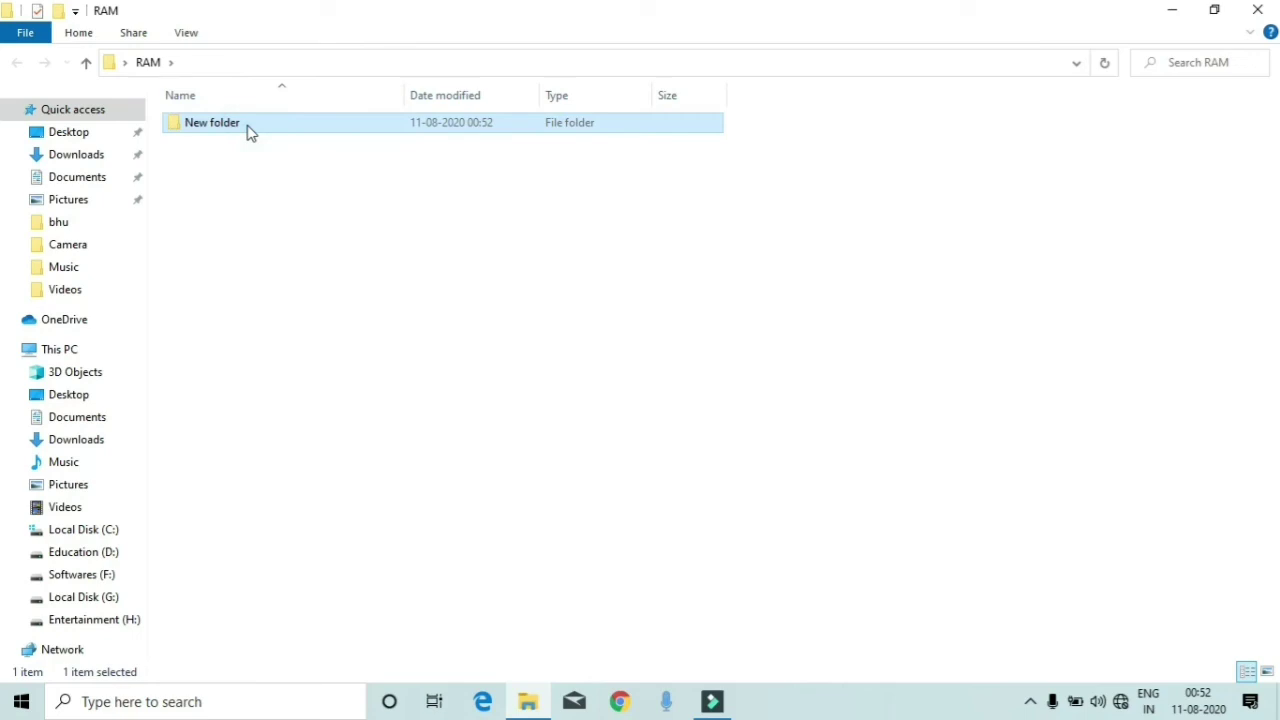
{"action": "right_click", "coordinate": [250, 133]}
{"action": "left_click", "coordinate": [289, 484]}
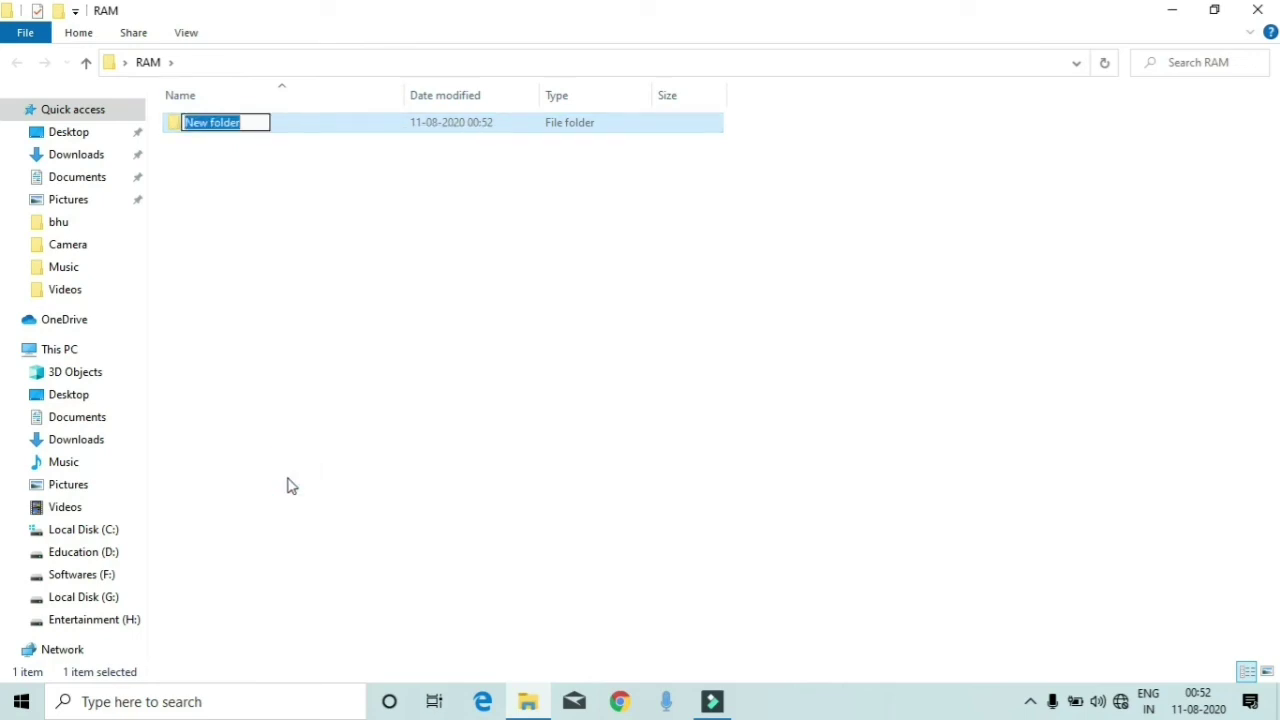
{"action": "type", "text": "SHAYAM"}
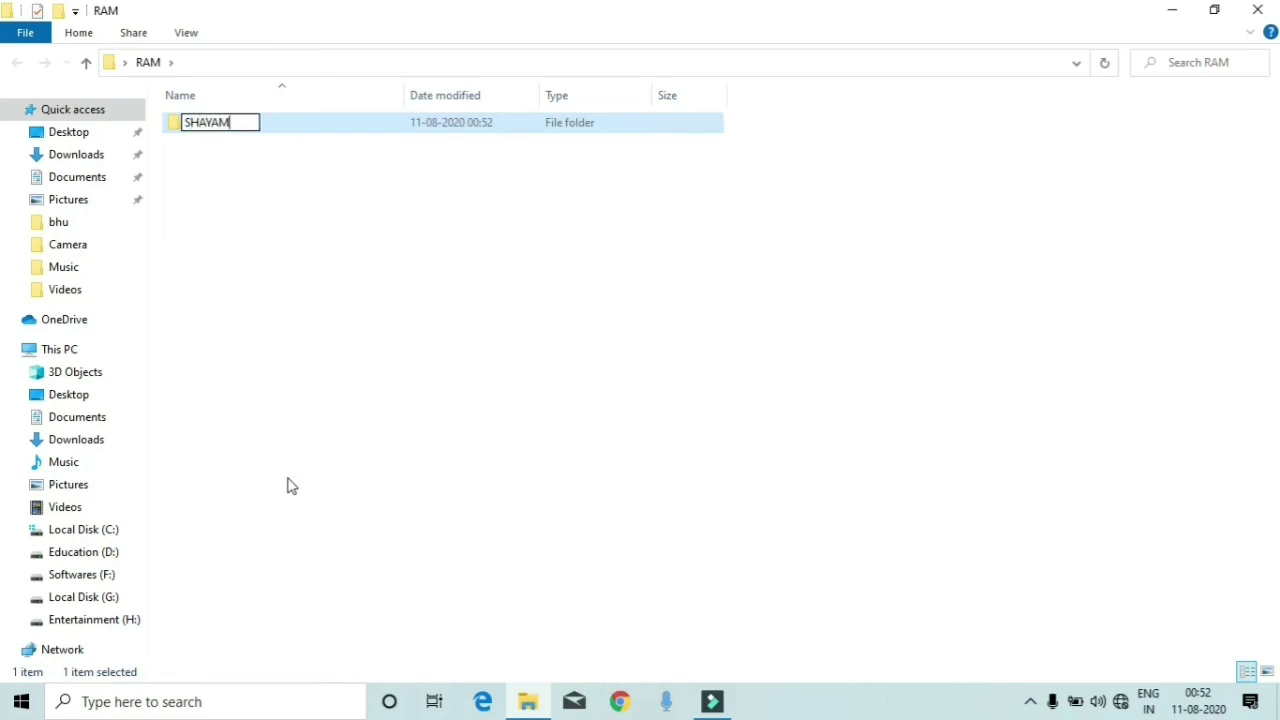
{"action": "key", "text": "Return"}
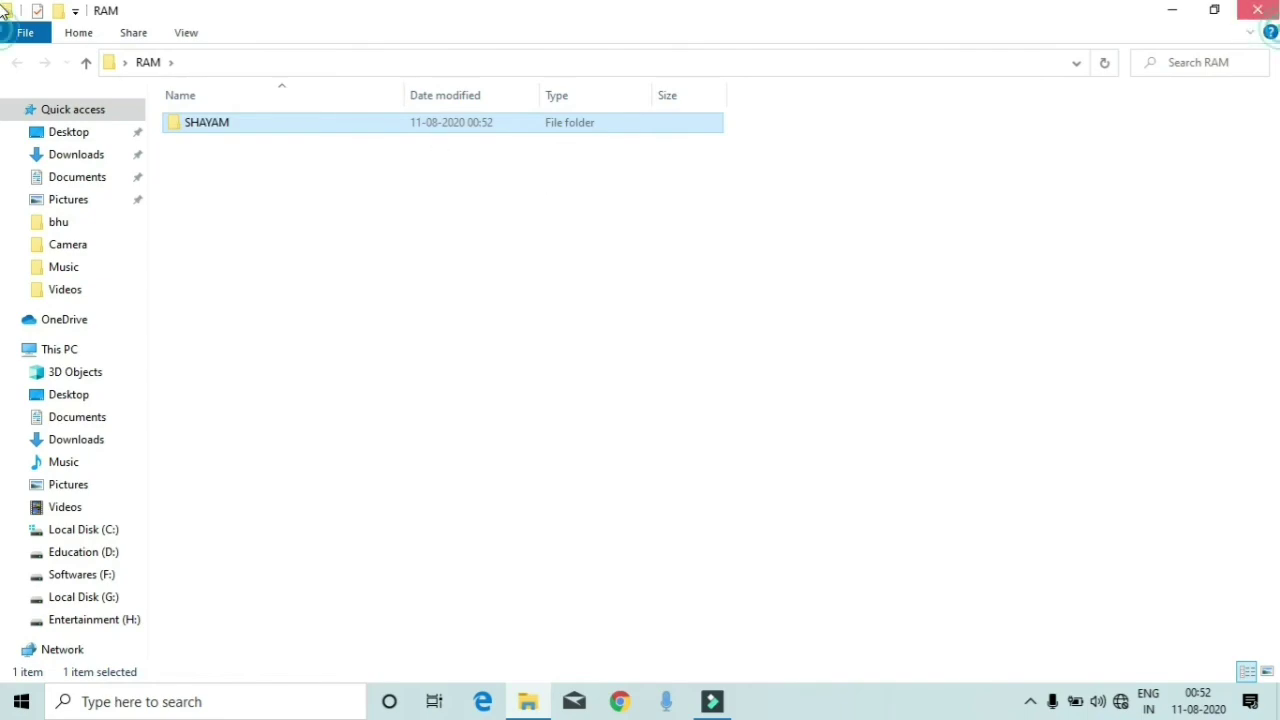
{"action": "left_click", "coordinate": [1257, 10]}
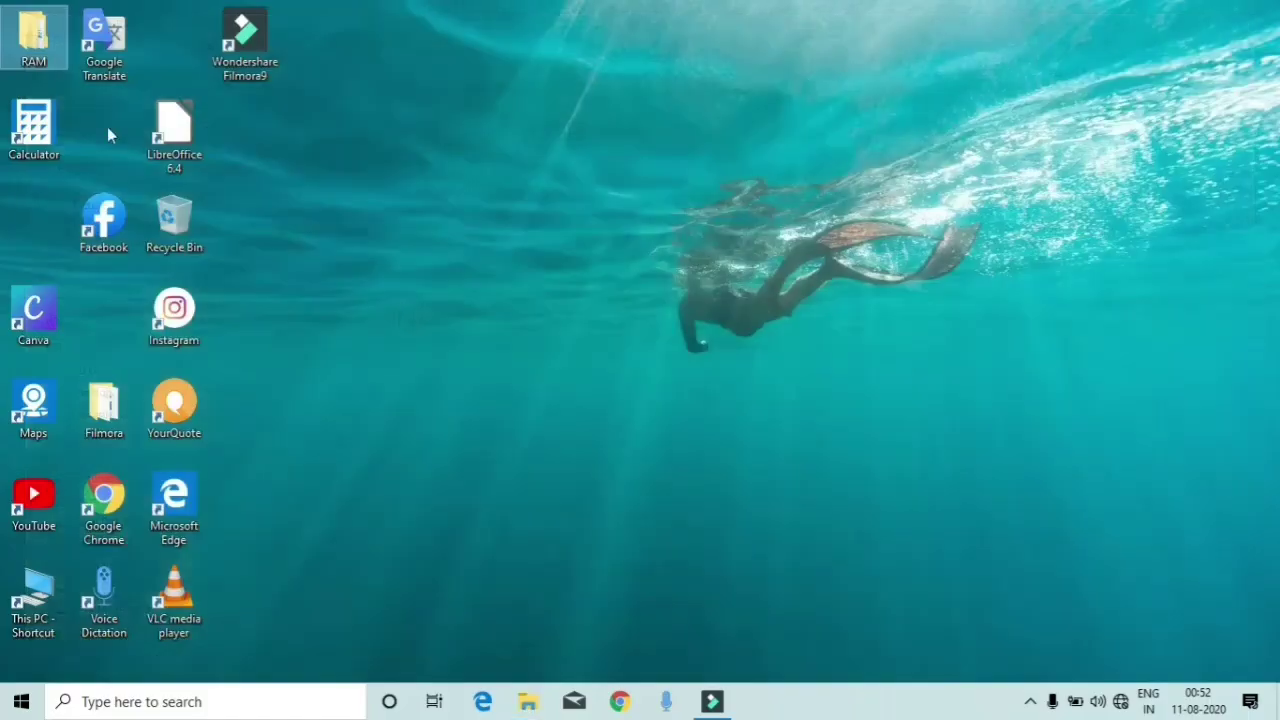
Step: Delete the RAM folder with its subfolder from the desktop and undo the deletion
{"action": "right_click", "coordinate": [37, 45]}
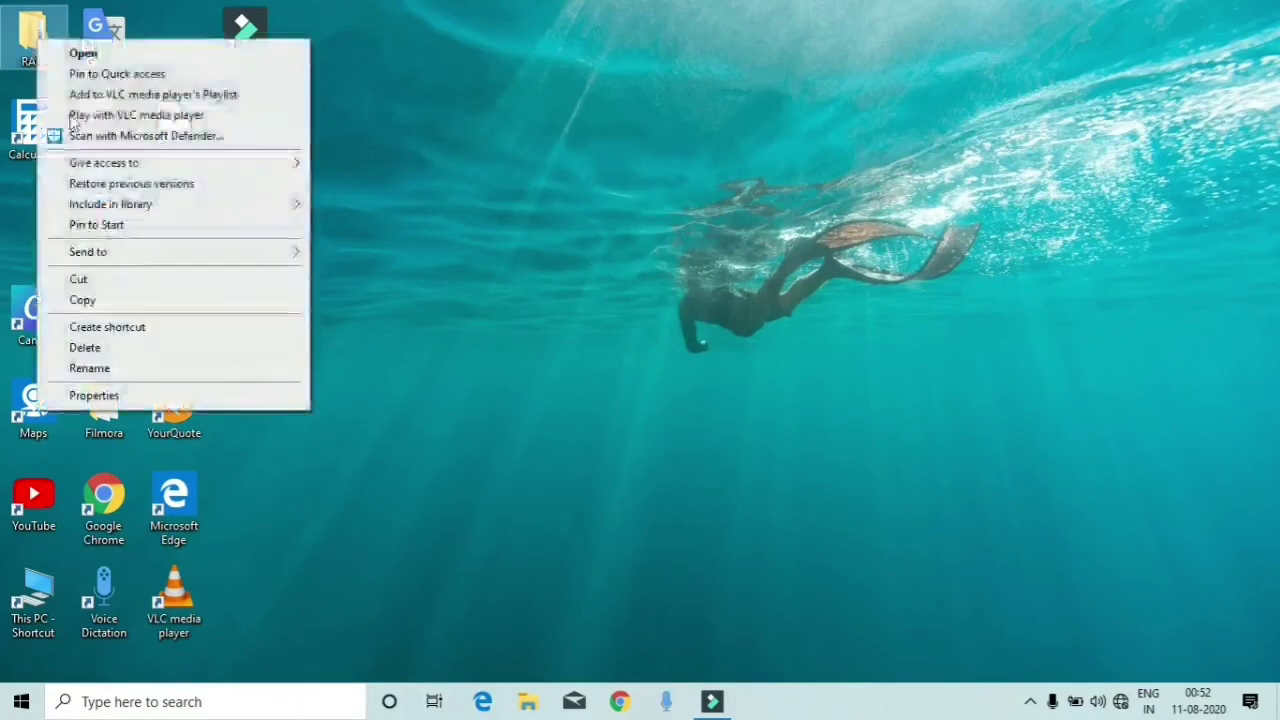
{"action": "left_click", "coordinate": [88, 348]}
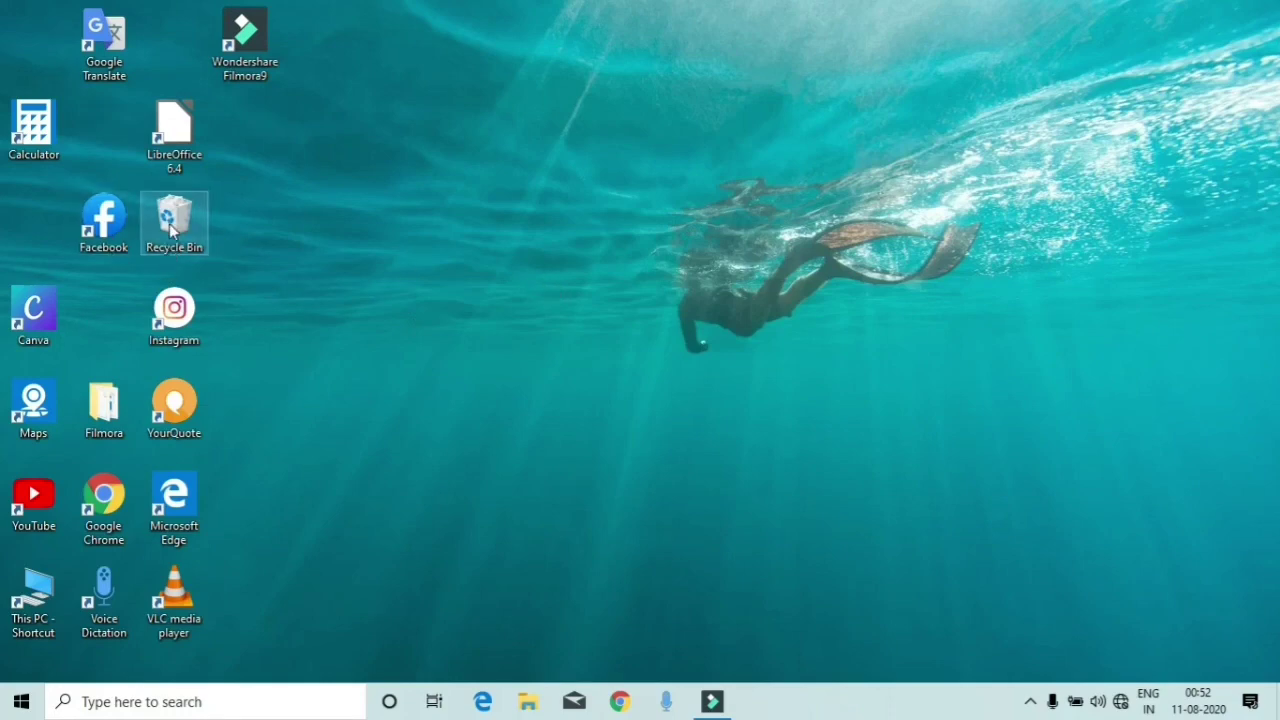
{"action": "right_click", "coordinate": [566, 216]}
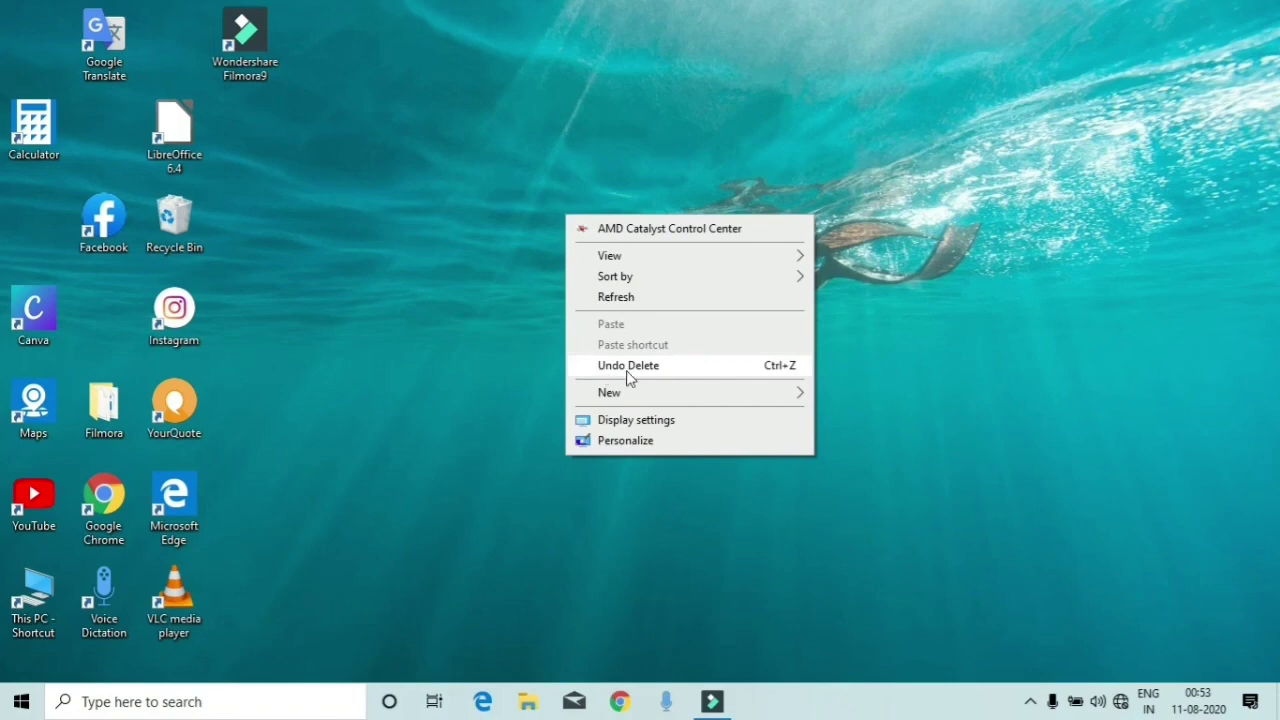
{"action": "left_click", "coordinate": [505, 341]}
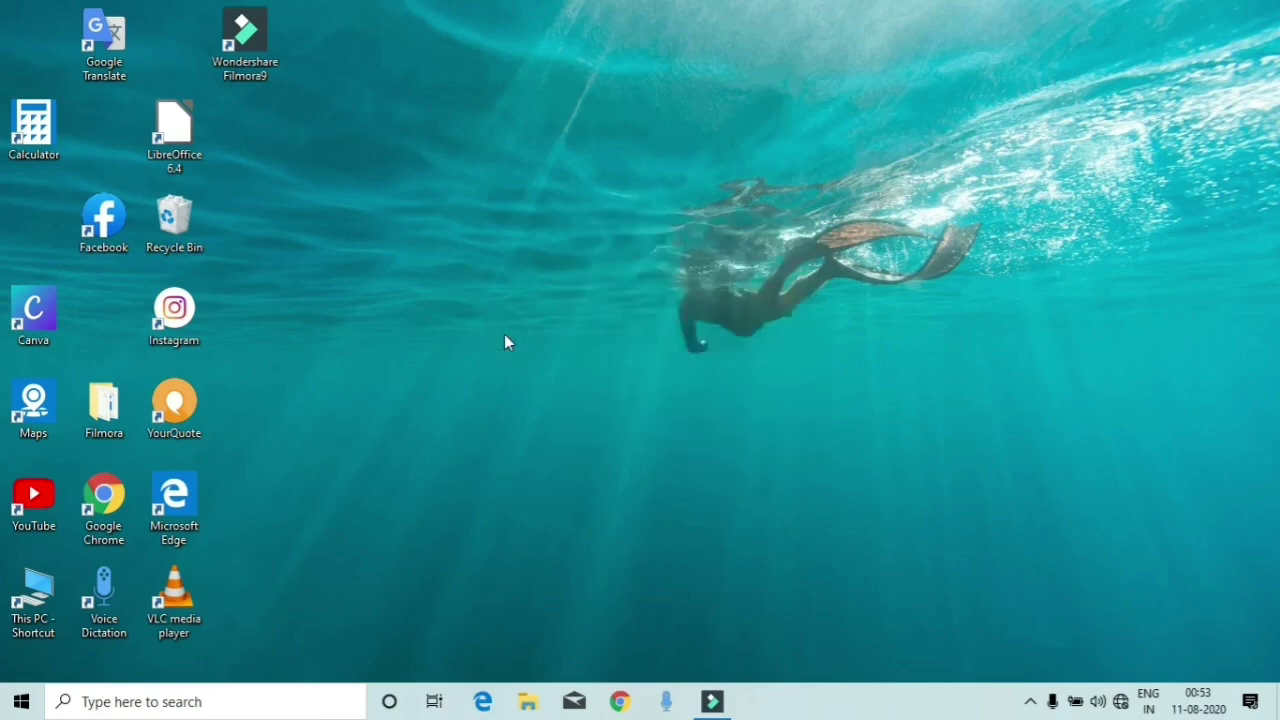
{"action": "right_click", "coordinate": [505, 341]}
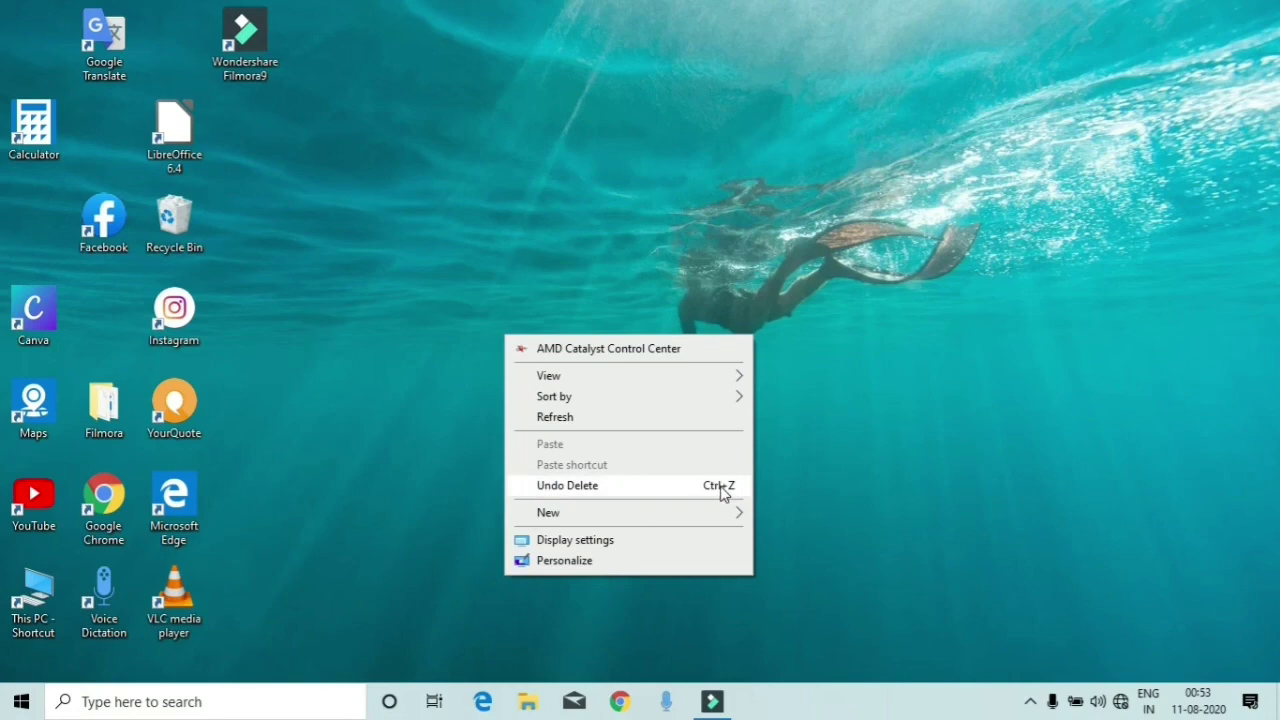
{"action": "left_click", "coordinate": [615, 487]}
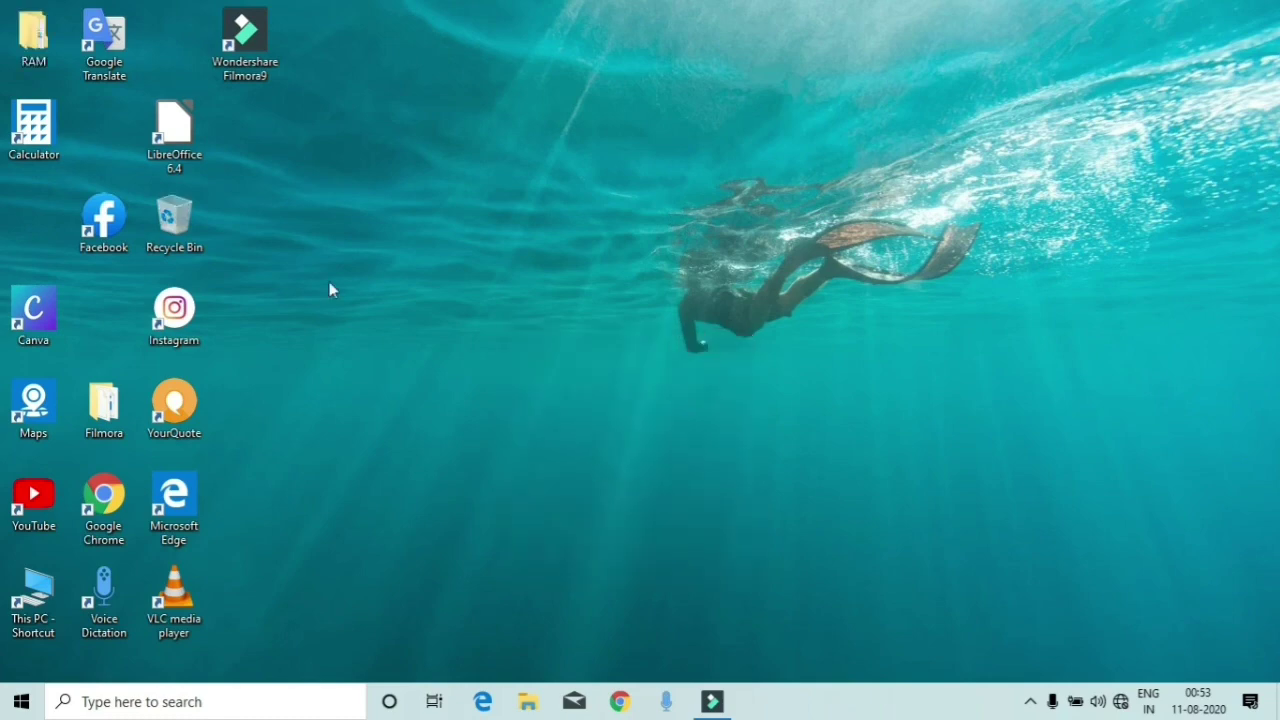
Step: Open the RAM folder to check its contents and close its window
{"action": "double_click", "coordinate": [33, 42]}
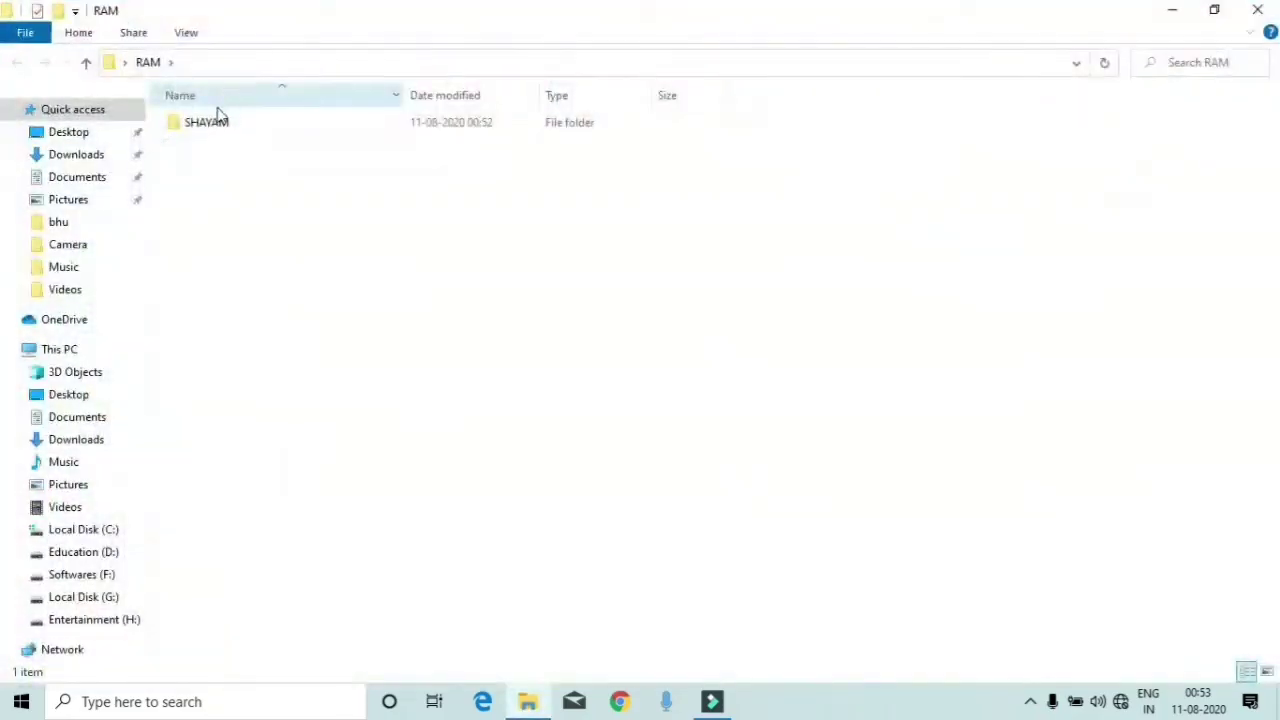
{"action": "left_click", "coordinate": [1254, 8]}
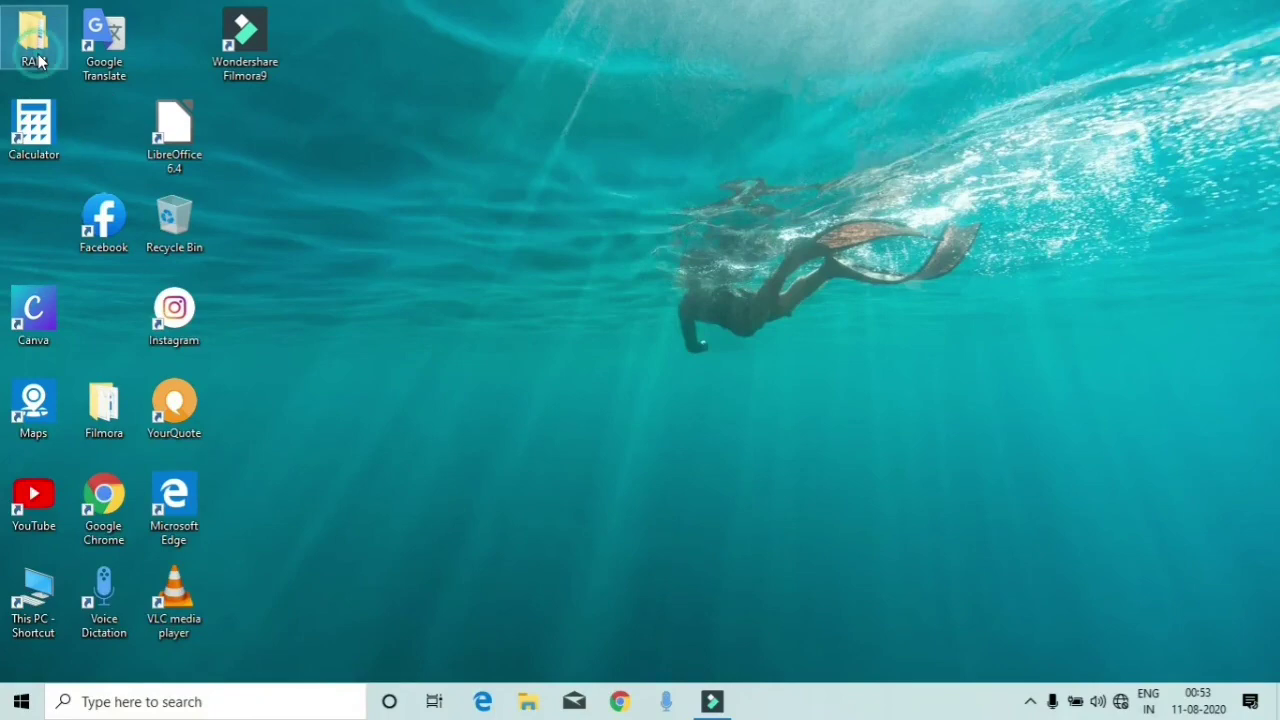
Step: Delete the RAM folder from the desktop again and undo that deletion
{"action": "right_click", "coordinate": [39, 62]}
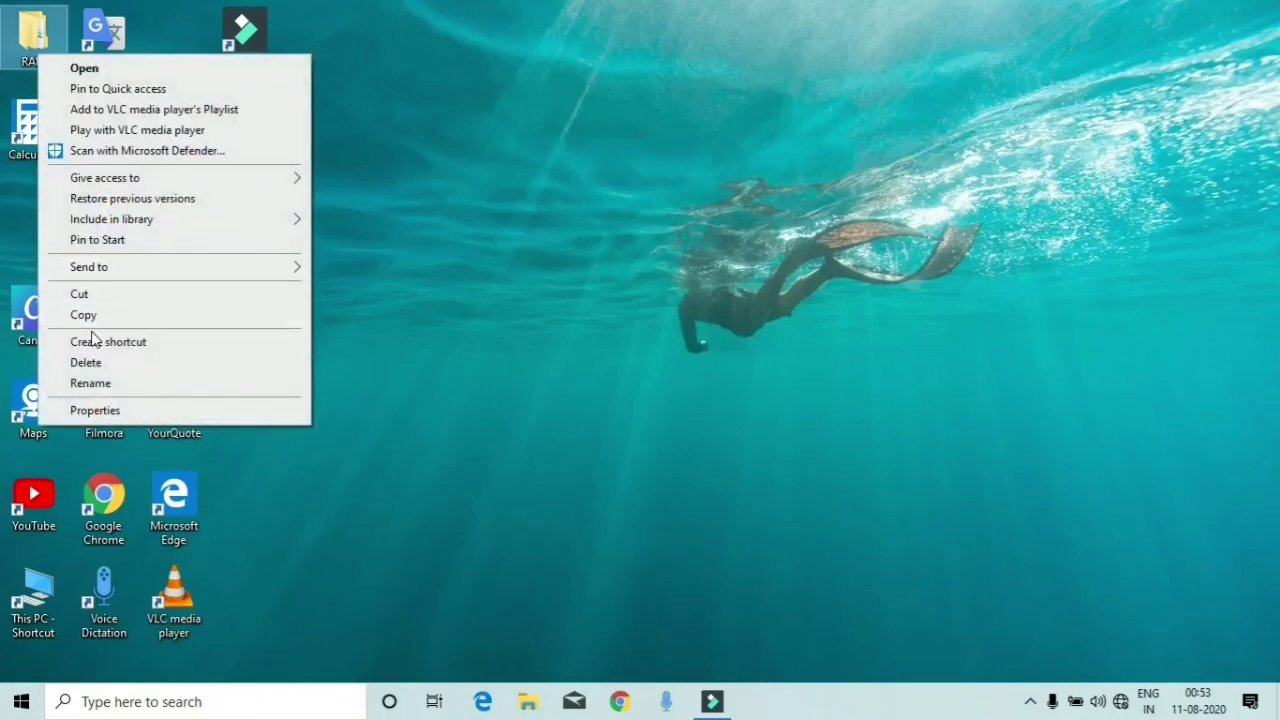
{"action": "left_click", "coordinate": [85, 364]}
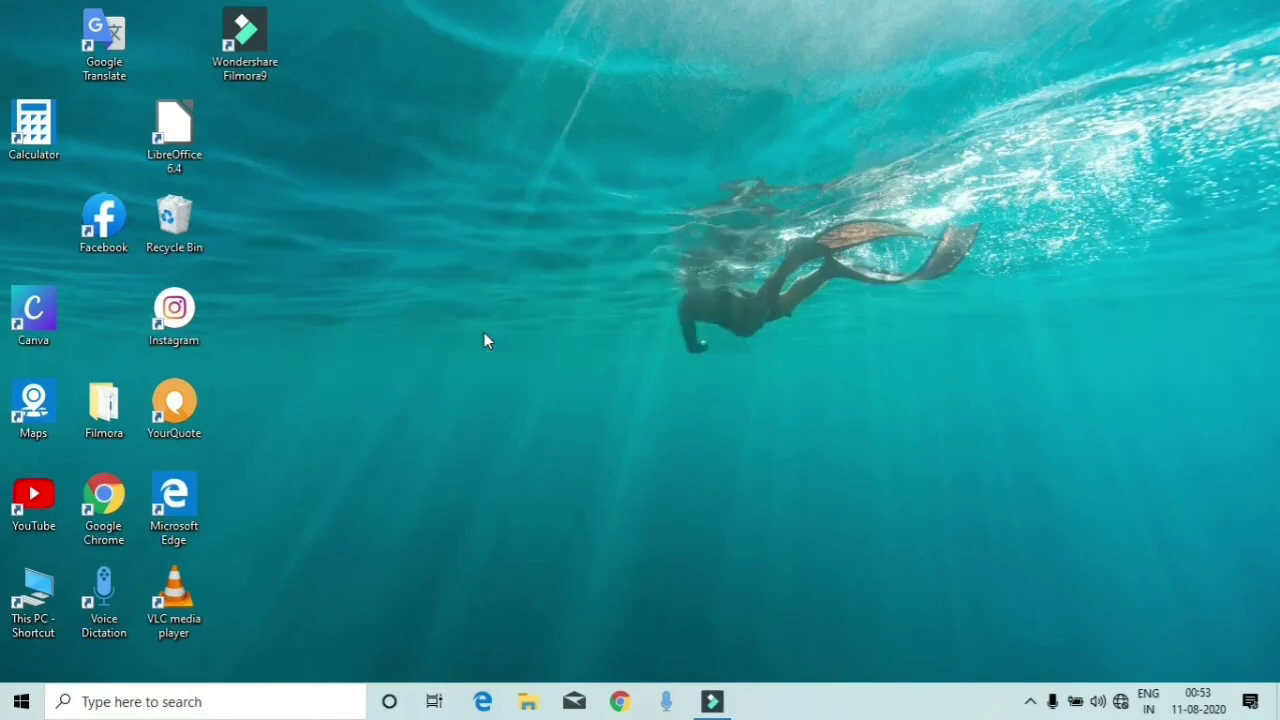
{"action": "key", "text": "ctrl+z"}
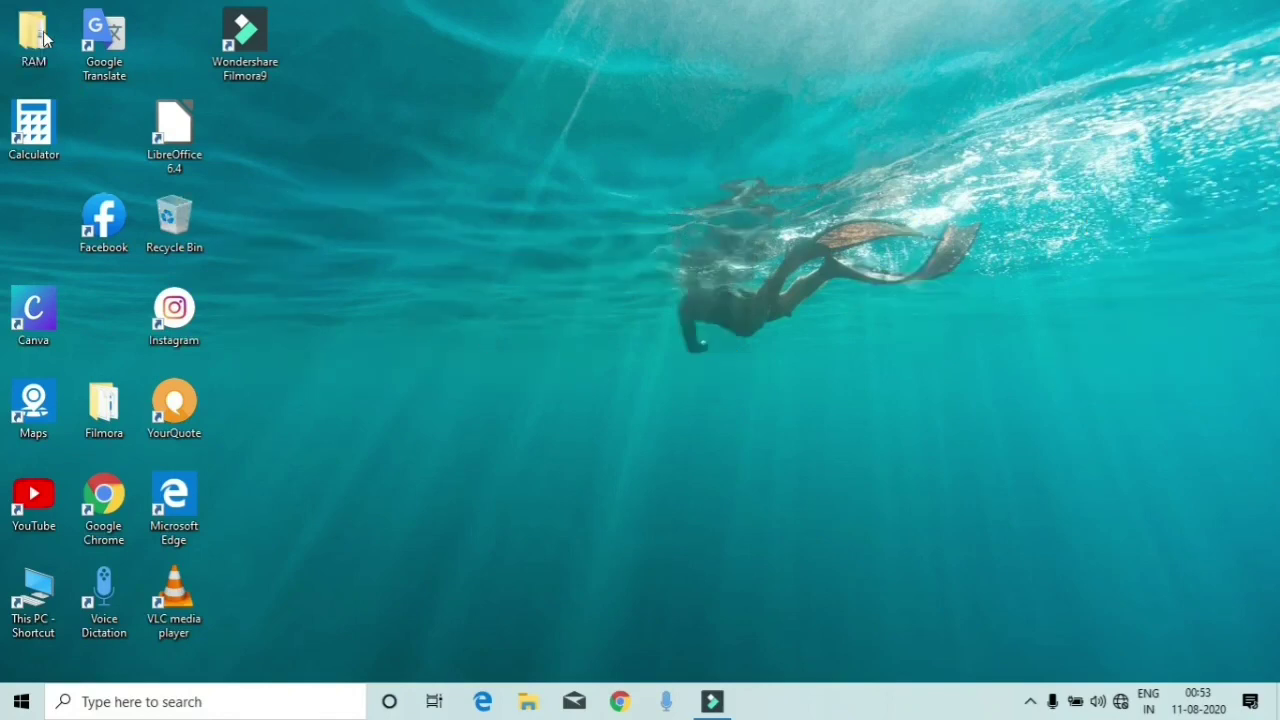
Step: Send the RAM folder on the desktop to the Recycle Bin
{"action": "left_click", "coordinate": [33, 35]}
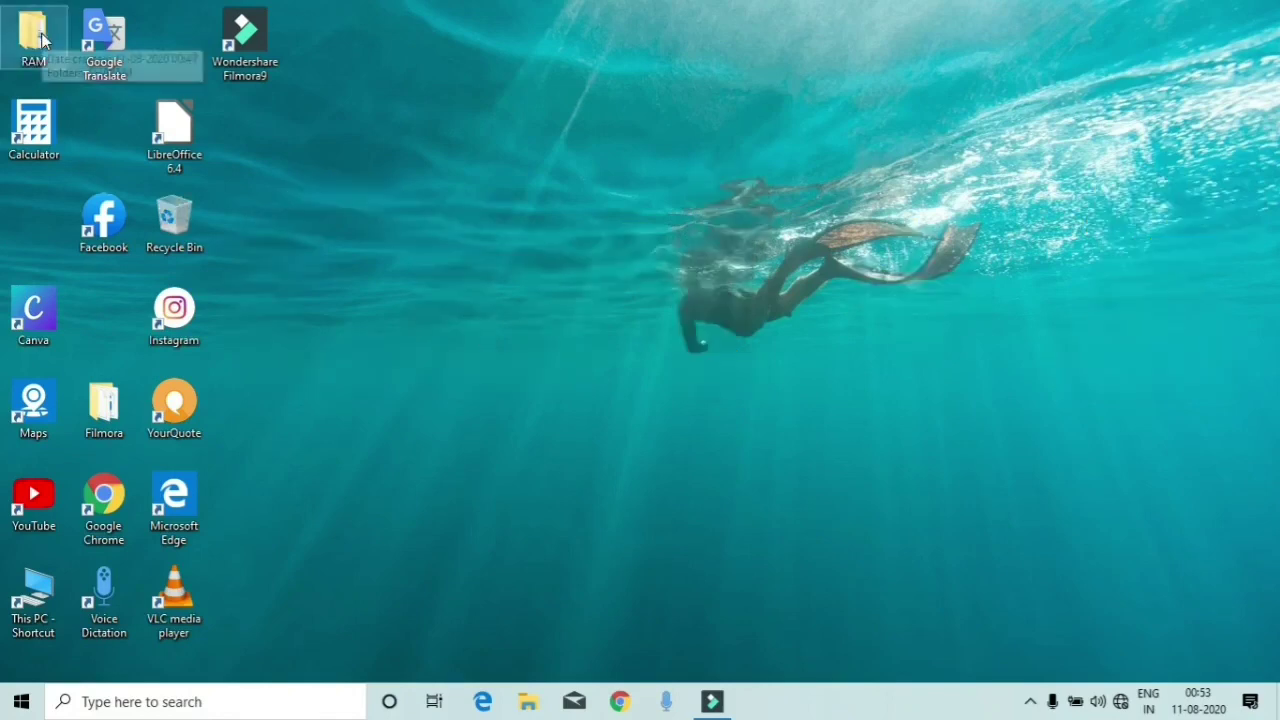
{"action": "key", "text": "Delete"}
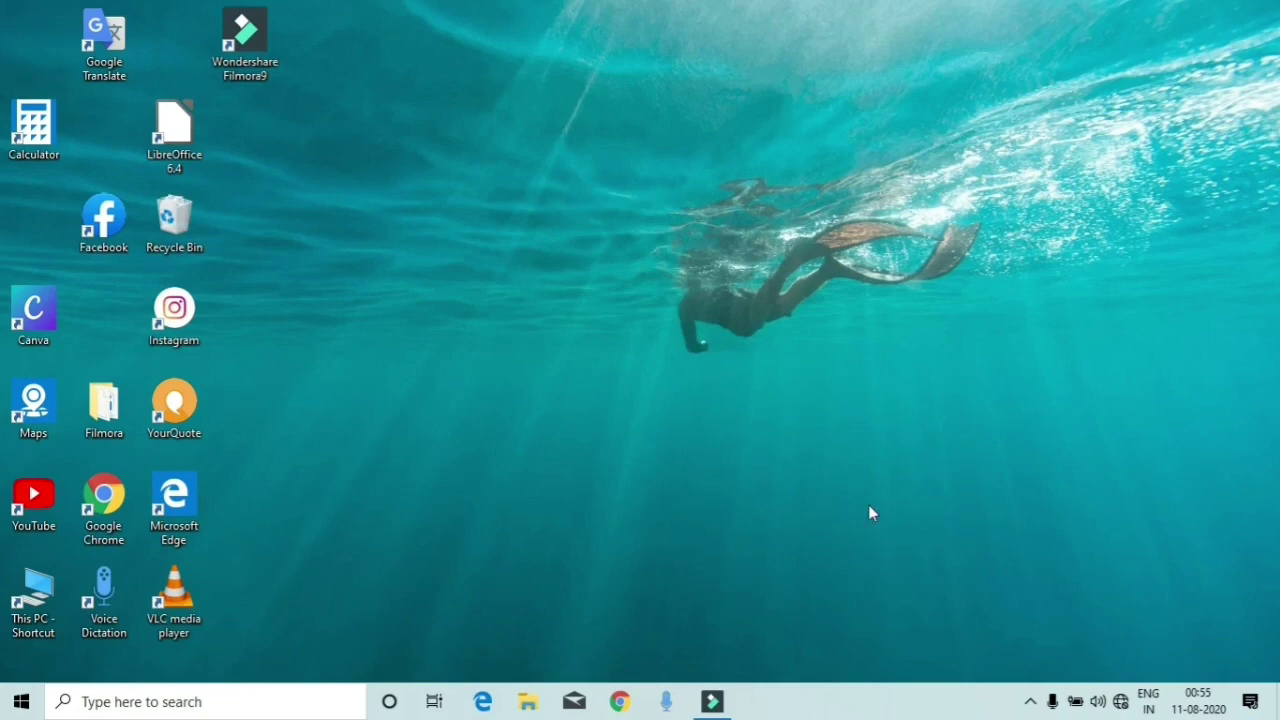